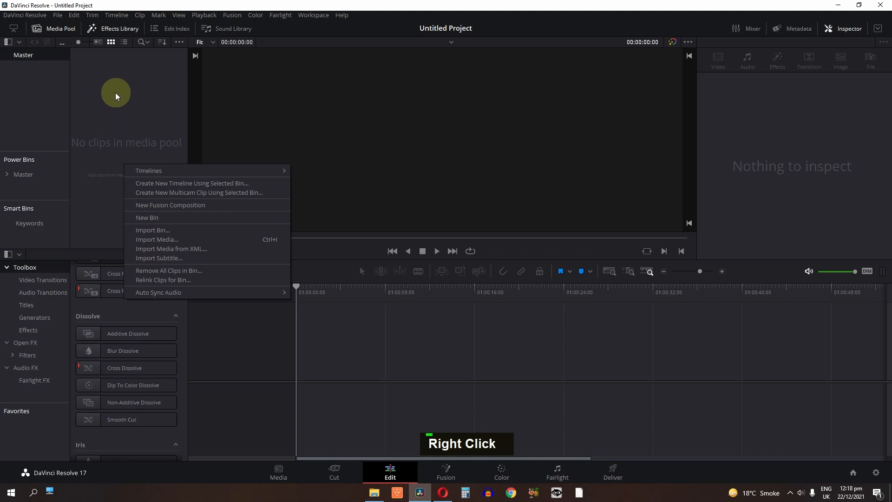
Import the audio file 1a.wav from the audio folder in Videos into the media pool.
{"action": "left_click", "coordinate": [104, 102]}
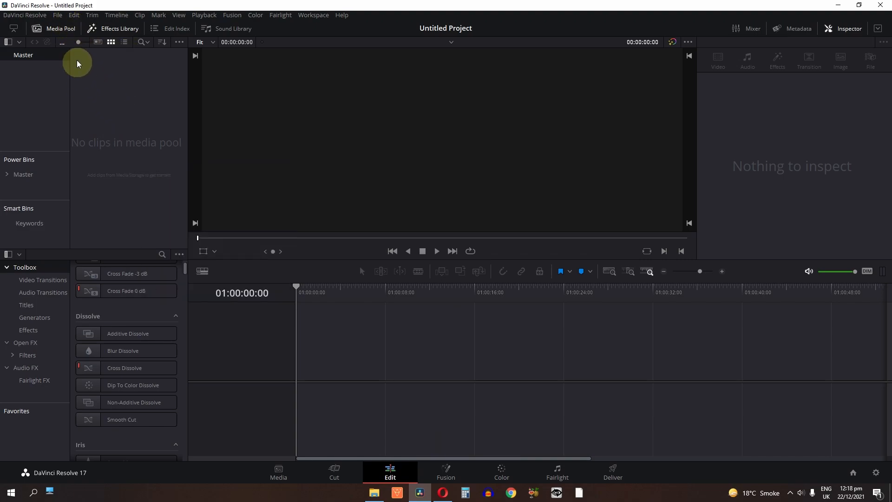
{"action": "double_click", "coordinate": [48, 28]}
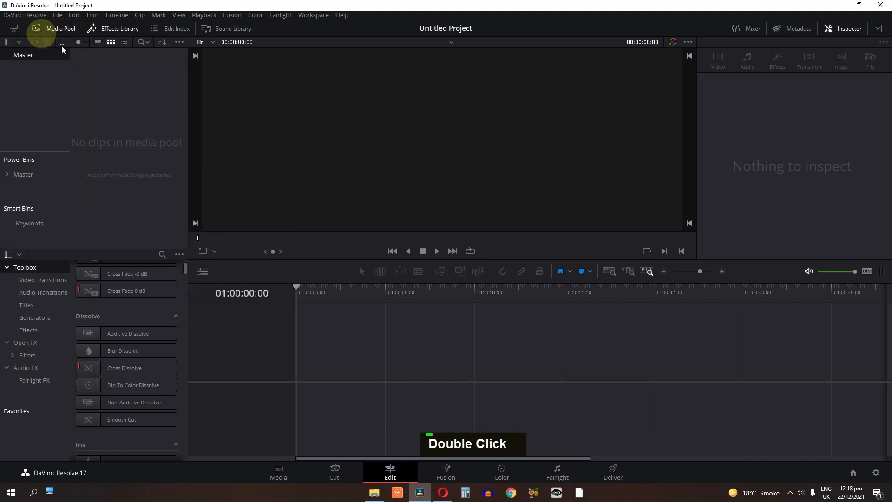
{"action": "right_click", "coordinate": [126, 139]}
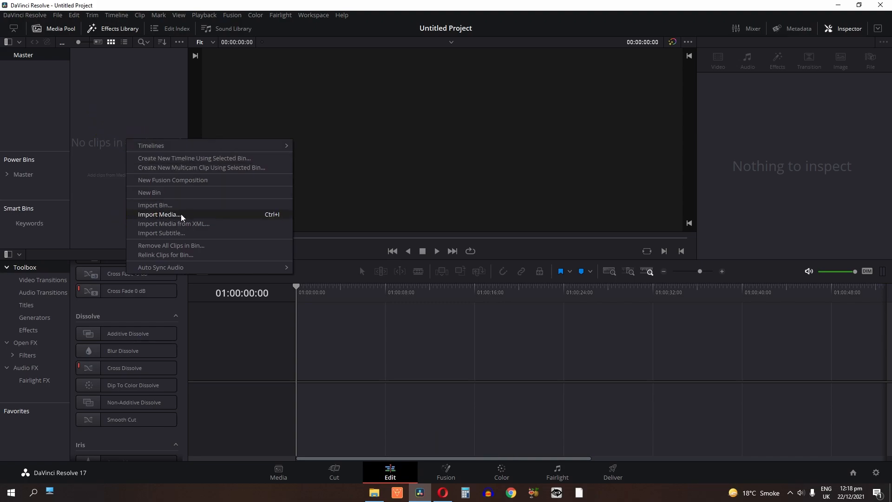
{"action": "left_click", "coordinate": [228, 215]}
{"action": "left_click", "coordinate": [356, 111]}
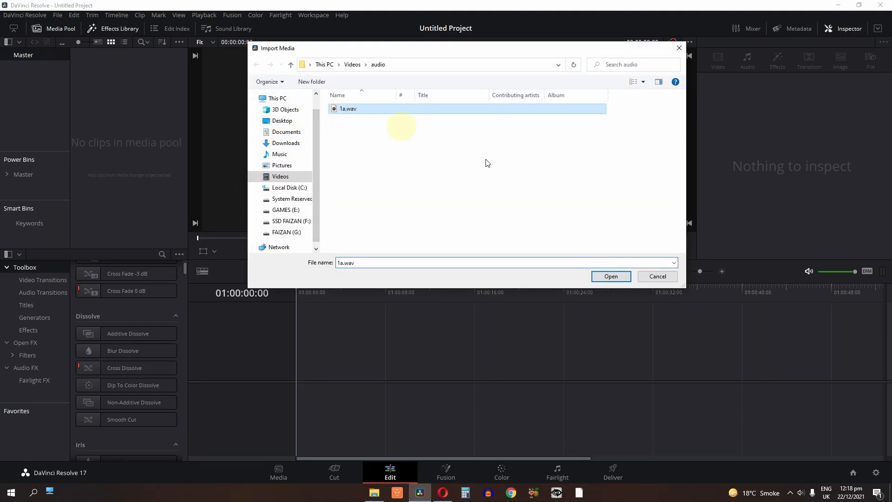
{"action": "left_click", "coordinate": [599, 278]}
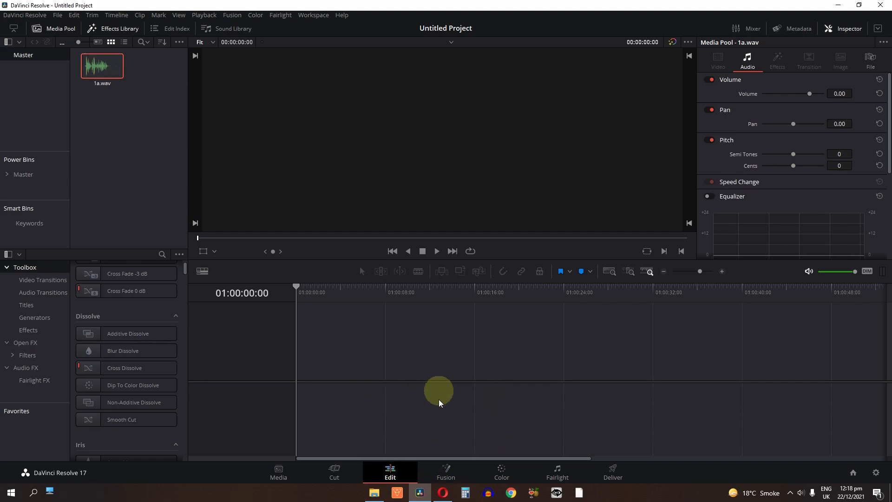
Switch to File Explorer and bring the audio file from there straight into the media pool.
{"action": "left_click", "coordinate": [380, 499]}
{"action": "left_click_drag", "start_coordinate": [110, 104], "coordinate": [235, 263]}
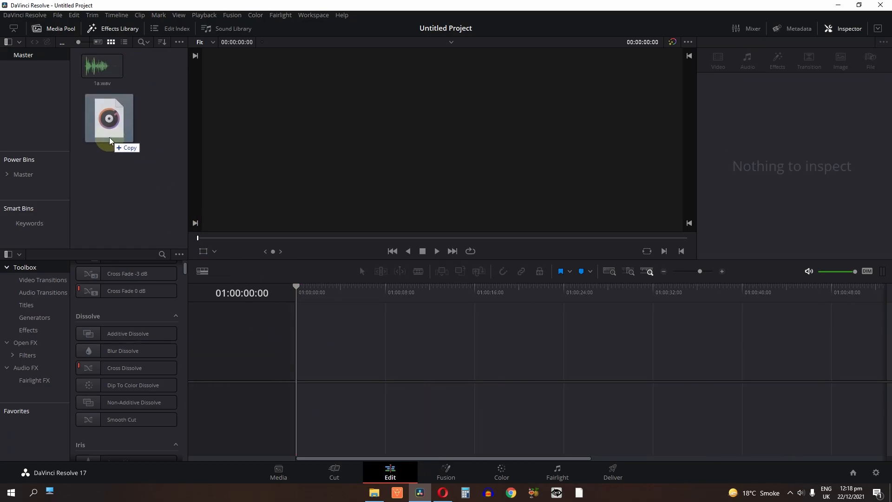
{"action": "left_click_drag", "start_coordinate": [115, 142], "coordinate": [281, 247]}
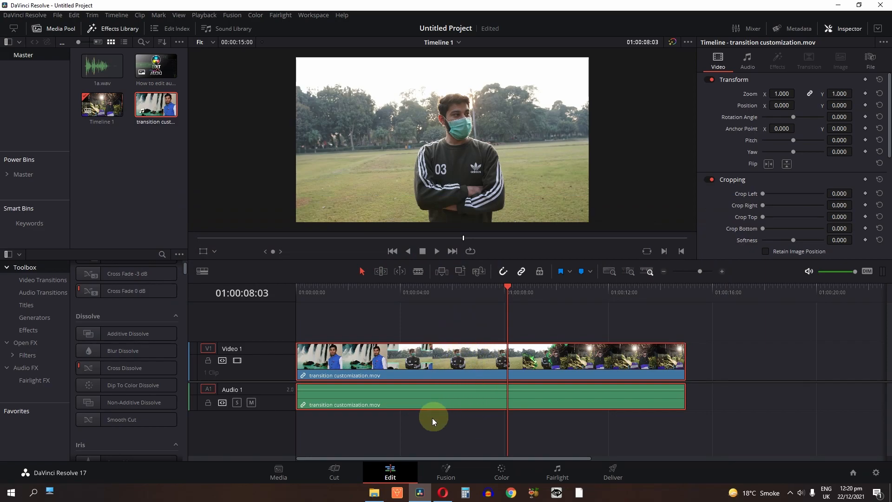
Play a short part of transition customization.mov on the timeline, starting from 01:00:06:15.
{"action": "left_click", "coordinate": [467, 301]}
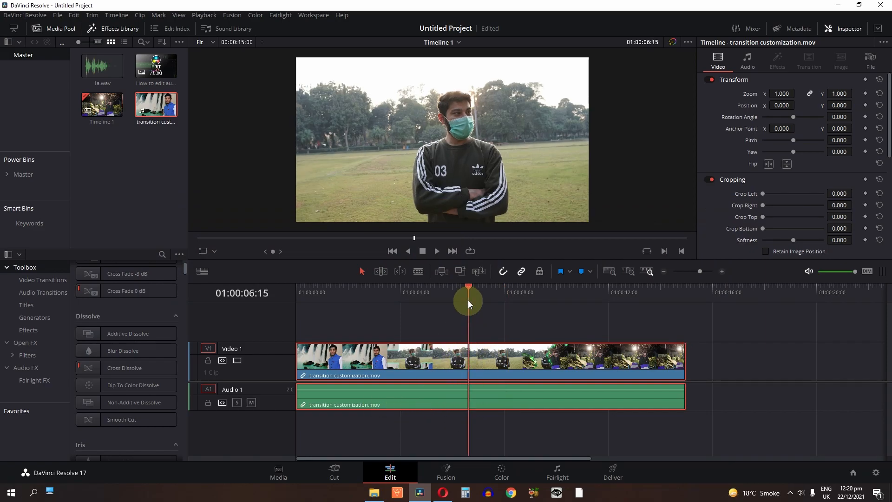
{"action": "key", "text": "space"}
{"action": "key", "text": "space"}
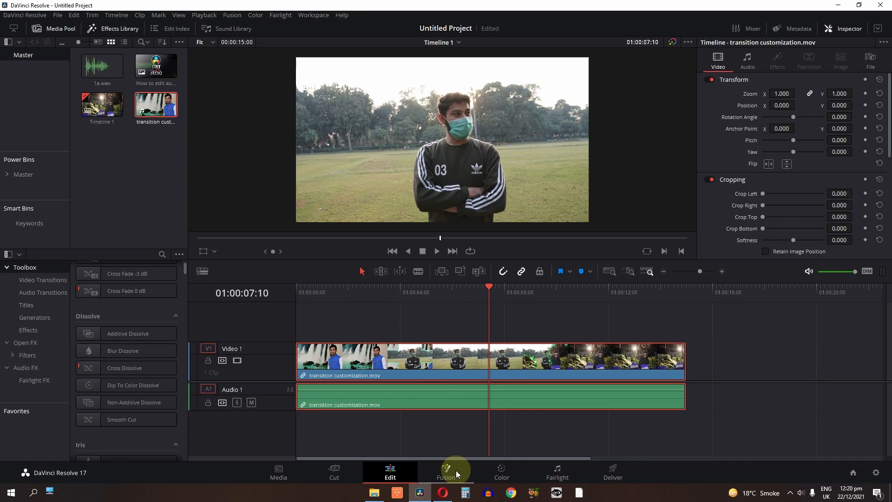
Place 1a.wav on a new Audio 2 track under the video clip, at the start of the timeline.
{"action": "left_click", "coordinate": [110, 85]}
{"action": "left_click_drag", "start_coordinate": [109, 86], "coordinate": [320, 449]}
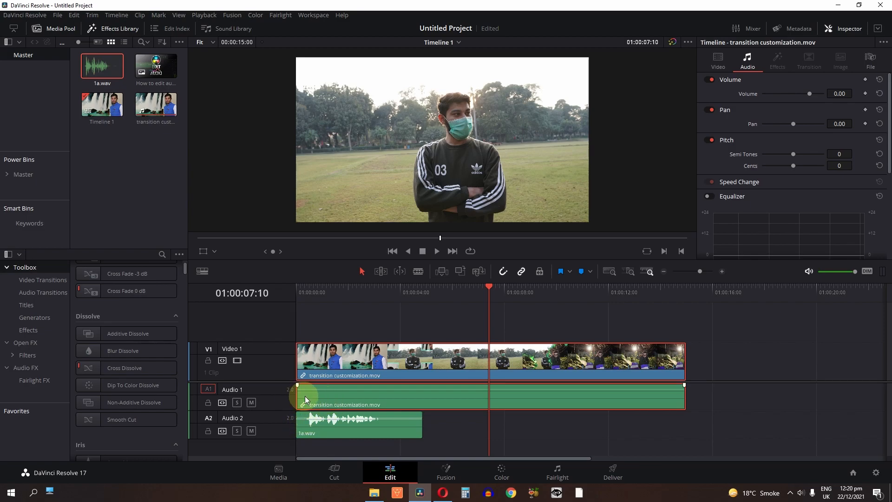
{"action": "left_click_drag", "start_coordinate": [313, 296], "coordinate": [412, 295]}
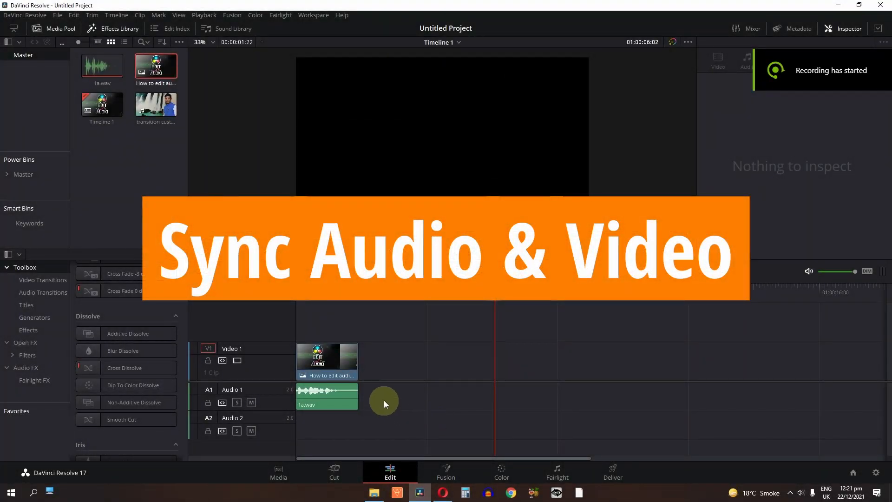
Add another copy of 1a.wav on Audio 2 and auto-align it with the Audio 1 clip by waveform.
{"action": "left_click_drag", "start_coordinate": [96, 74], "coordinate": [316, 436]}
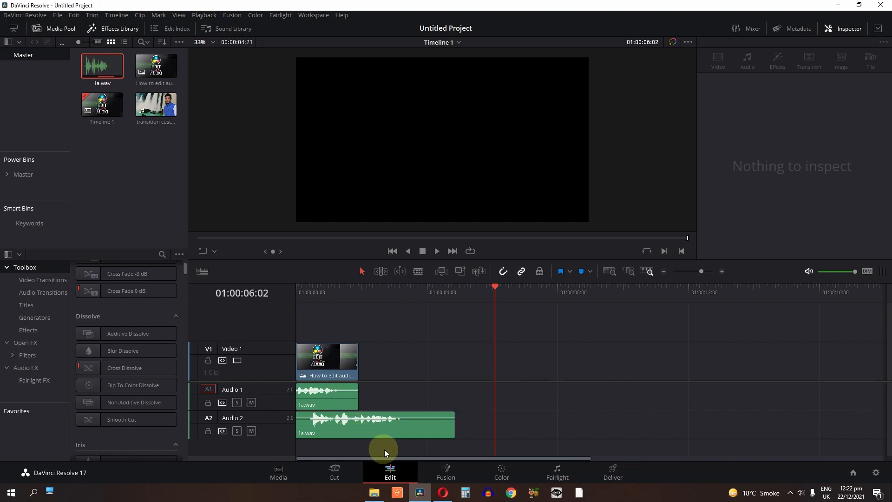
{"action": "left_click_drag", "start_coordinate": [389, 450], "coordinate": [295, 392]}
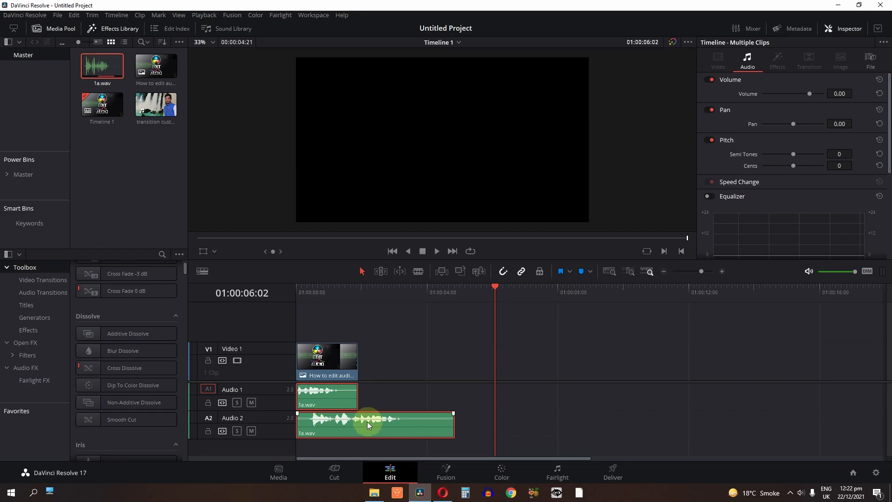
{"action": "right_click", "coordinate": [347, 406]}
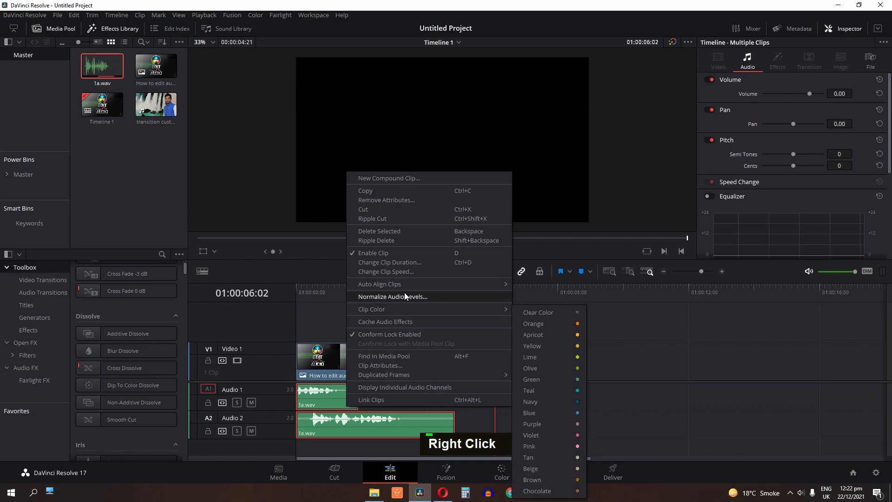
{"action": "mouse_move", "coordinate": [405, 287]}
{"action": "left_click", "coordinate": [564, 298]}
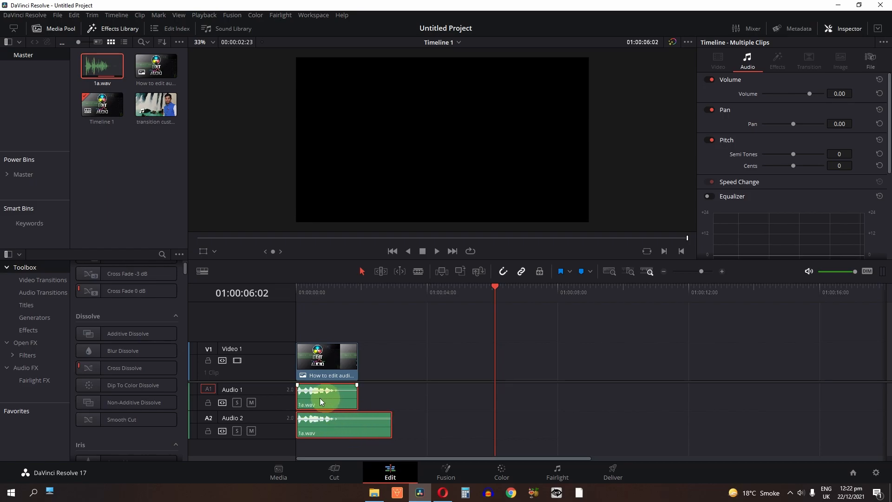
Mute Audio 2, play the timeline from its start to hear Audio 1 alone, and return the playhead to the start.
{"action": "left_click", "coordinate": [297, 297]}
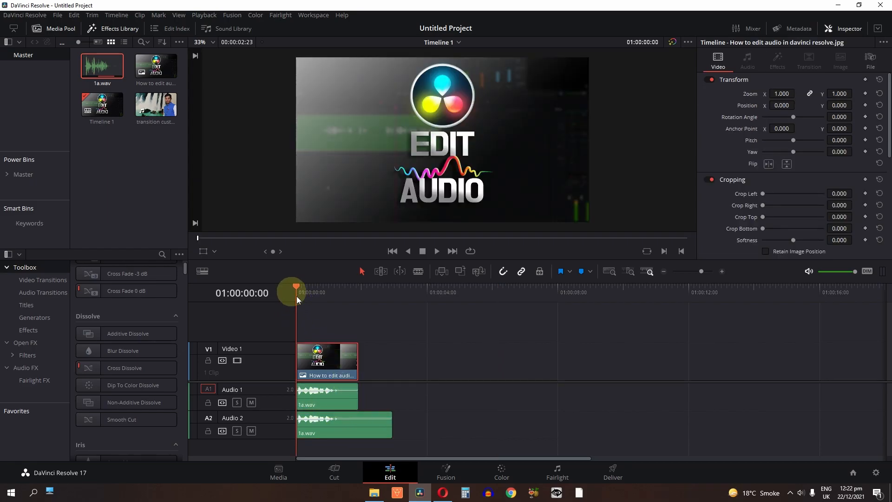
{"action": "left_click", "coordinate": [255, 430]}
{"action": "key", "text": "space"}
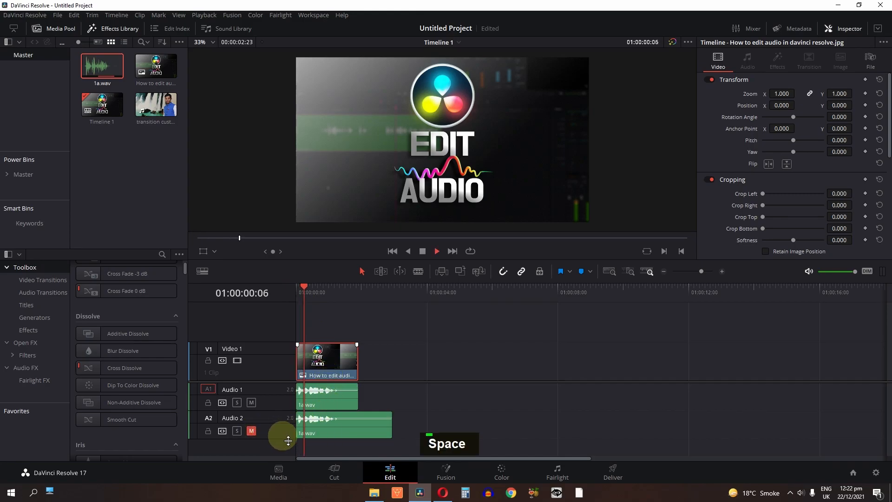
{"action": "key", "text": "space"}
{"action": "left_click_drag", "start_coordinate": [325, 290], "coordinate": [264, 299]}
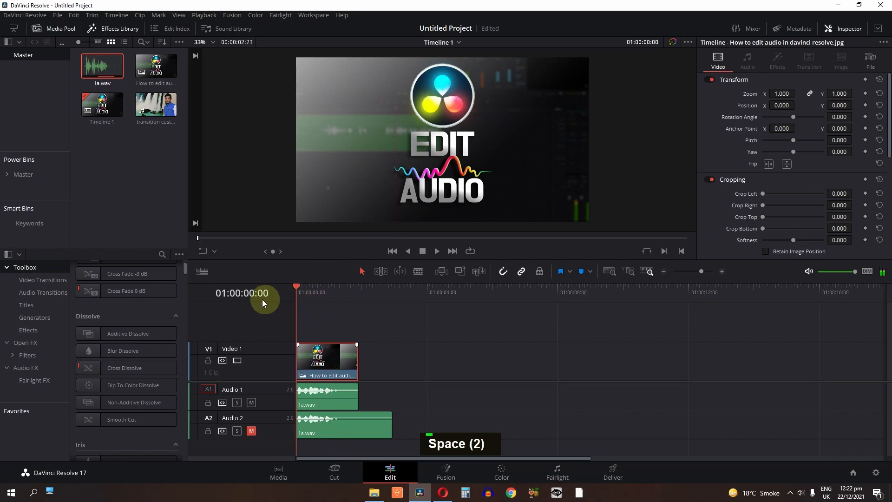
Solo and unmute Audio 2, mute Audio 1, and play the timeline to hear the aligned audio.
{"action": "left_click", "coordinate": [238, 430]}
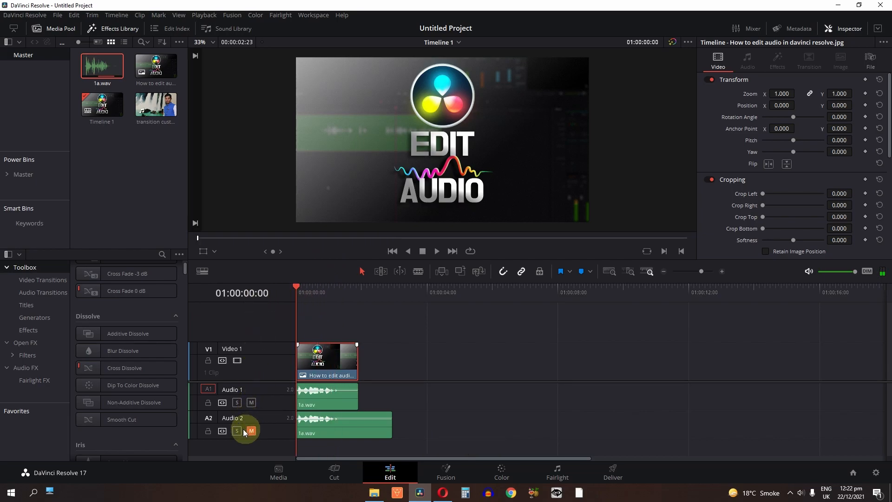
{"action": "left_click", "coordinate": [253, 430]}
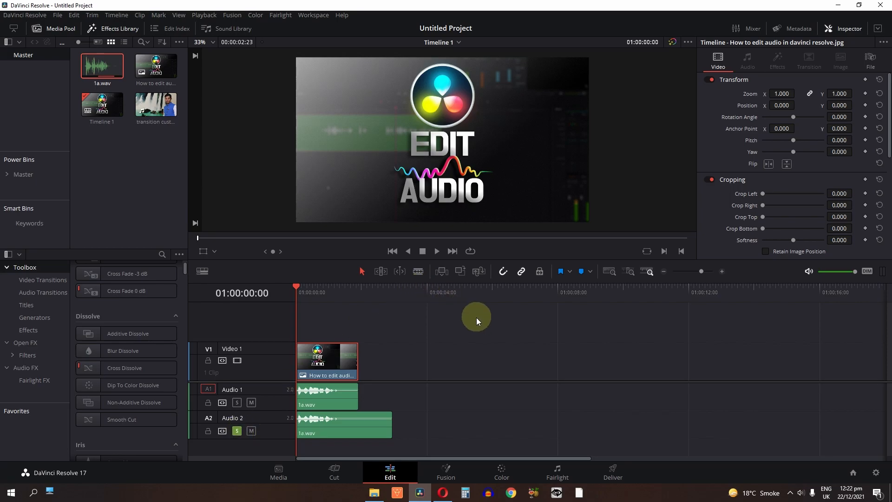
{"action": "left_click", "coordinate": [252, 402]}
{"action": "key", "text": "space"}
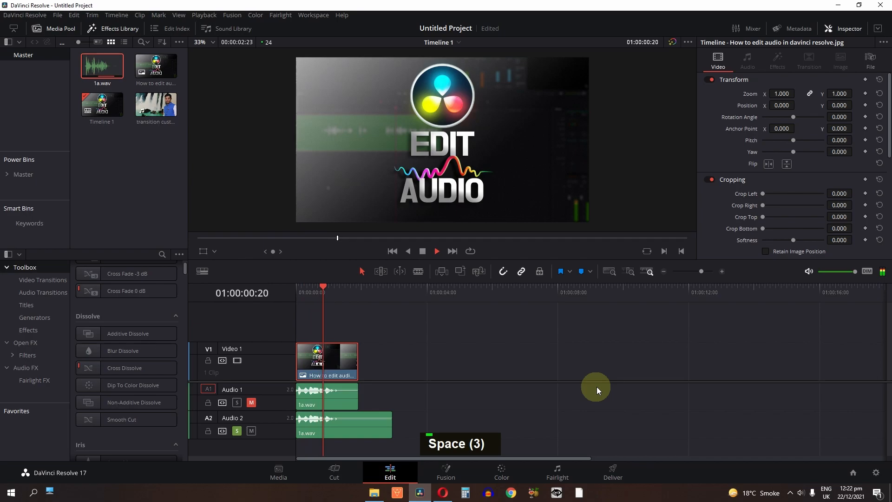
{"action": "key", "text": "space"}
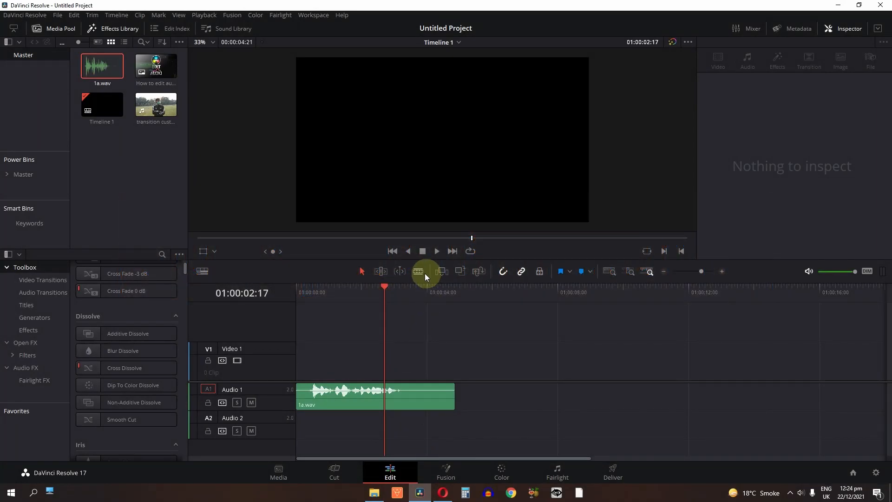
Split the 1a.wav clip on Audio 1 at 01:00:02:17 and return to selection mode to handle the second piece.
{"action": "left_click", "coordinate": [418, 272]}
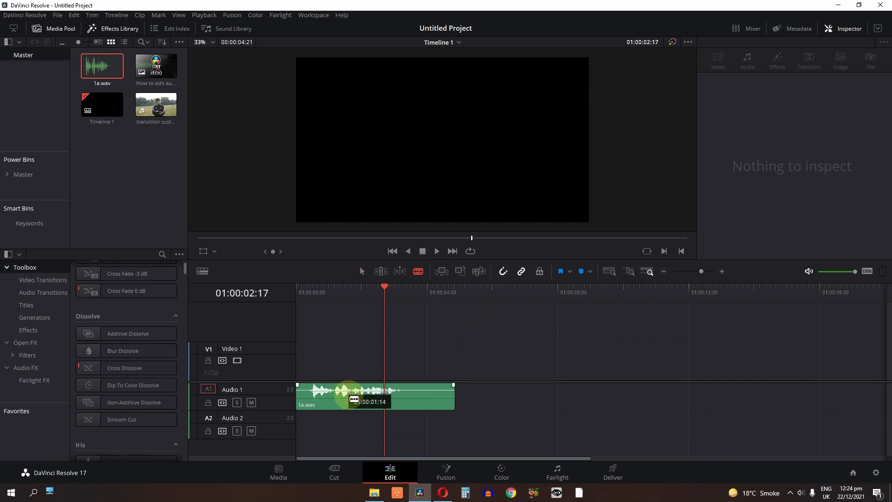
{"action": "left_click", "coordinate": [386, 405]}
{"action": "left_click_drag", "start_coordinate": [384, 298], "coordinate": [451, 309]}
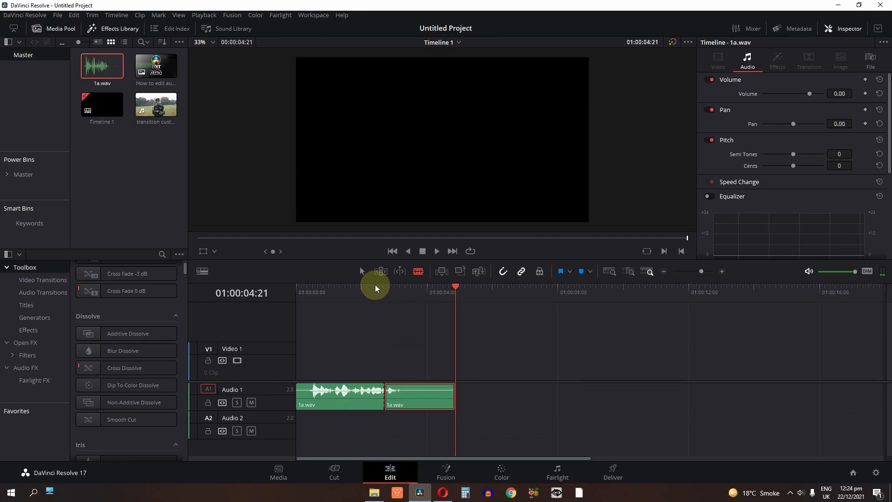
{"action": "left_click", "coordinate": [365, 277]}
{"action": "mouse_move", "coordinate": [408, 401]}
{"action": "left_mouse_down"}
{"action": "mouse_move", "coordinate": [567, 399]}
{"action": "mouse_move", "coordinate": [434, 402]}
{"action": "mouse_move", "coordinate": [409, 426]}
{"action": "mouse_move", "coordinate": [413, 394]}
{"action": "left_mouse_up"}
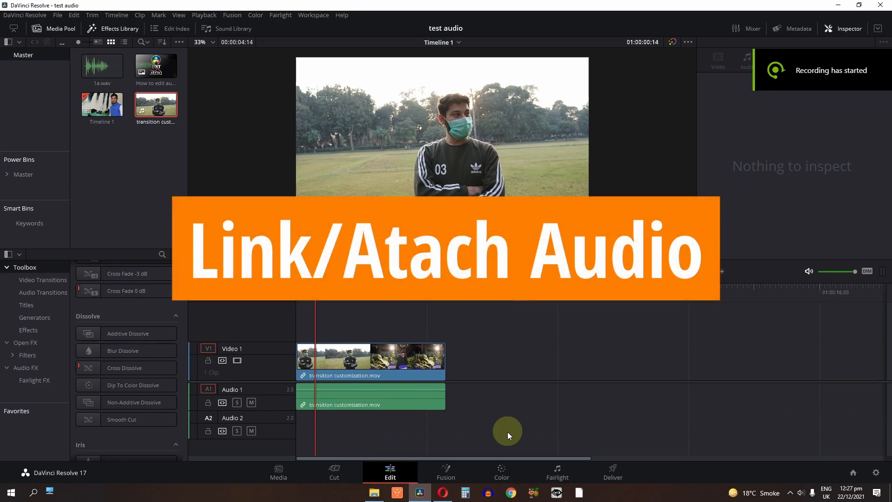
Select the transition customization.mov clip and test moving its video and audio while they are linked.
{"action": "left_click", "coordinate": [402, 393]}
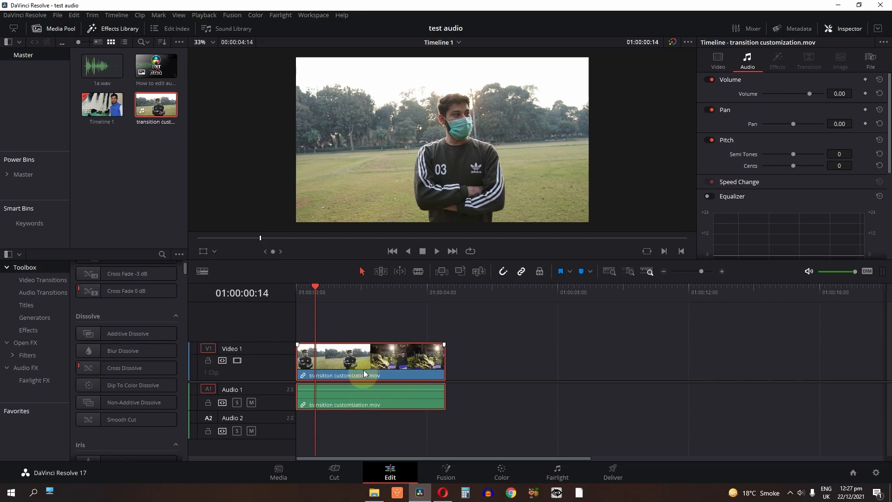
{"action": "left_click", "coordinate": [475, 371]}
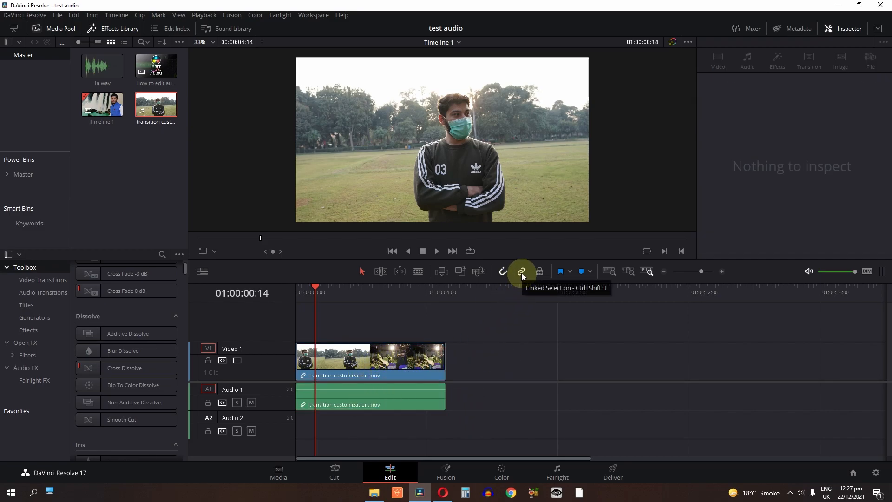
{"action": "left_click_drag", "start_coordinate": [399, 375], "coordinate": [366, 367]}
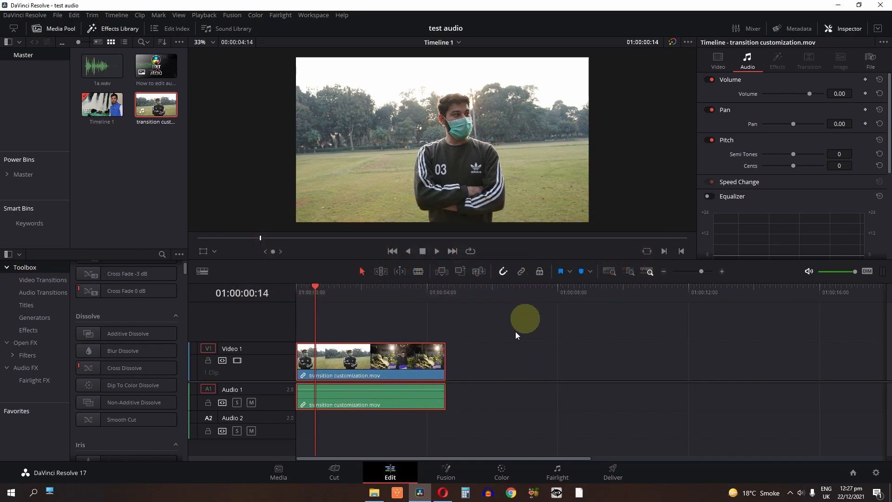
Turn off Linked Selection and move the audio of transition customization.mov independently of its video.
{"action": "left_click", "coordinate": [521, 272]}
{"action": "left_click", "coordinate": [545, 427]}
{"action": "left_click", "coordinate": [377, 395]}
{"action": "left_click_drag", "start_coordinate": [377, 395], "coordinate": [316, 403]}
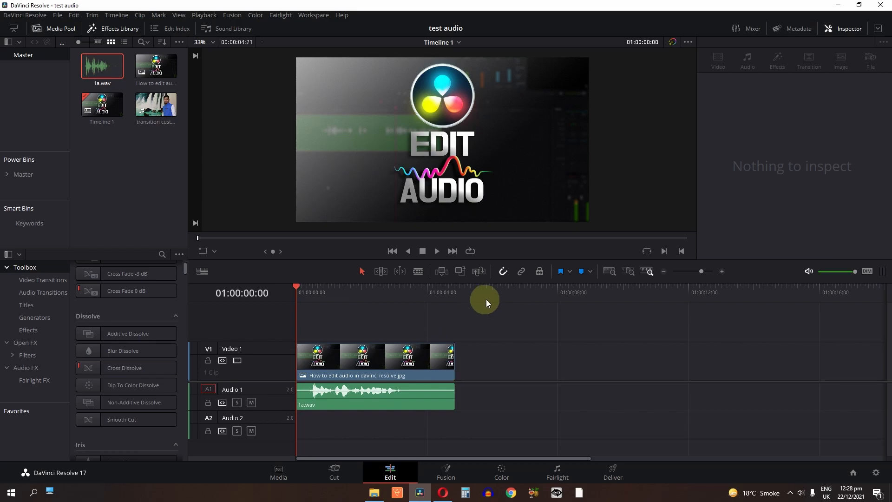
Select the still image clip and the 1a.wav clip separately to check whether they are linked.
{"action": "left_click", "coordinate": [391, 357]}
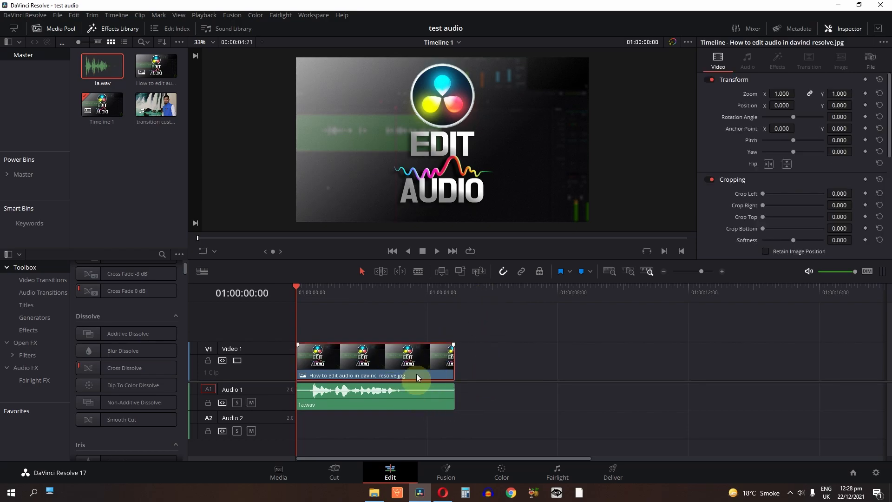
{"action": "left_click", "coordinate": [411, 397]}
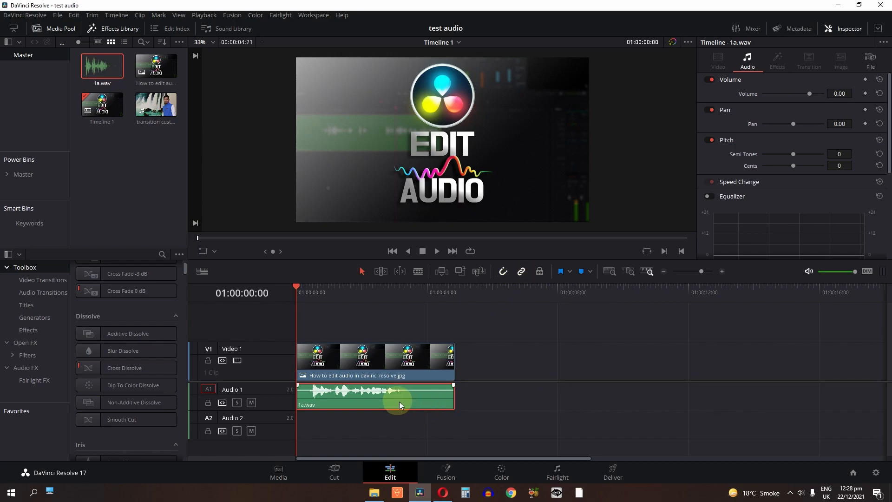
{"action": "left_click_drag", "start_coordinate": [389, 408], "coordinate": [338, 394]}
{"action": "left_click", "coordinate": [402, 373]}
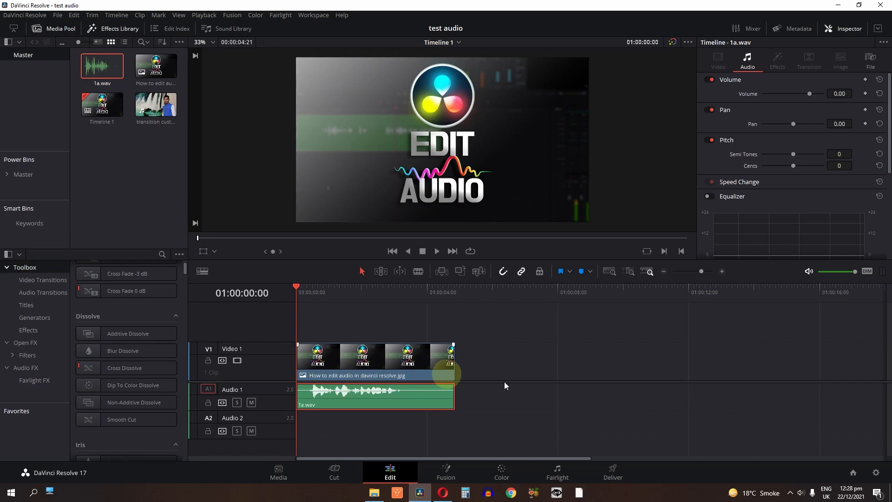
Select the still image and the 1a.wav clip together and combine them into a new compound clip with the default name.
{"action": "left_click", "coordinate": [531, 394]}
{"action": "left_click_drag", "start_coordinate": [544, 328], "coordinate": [381, 432]}
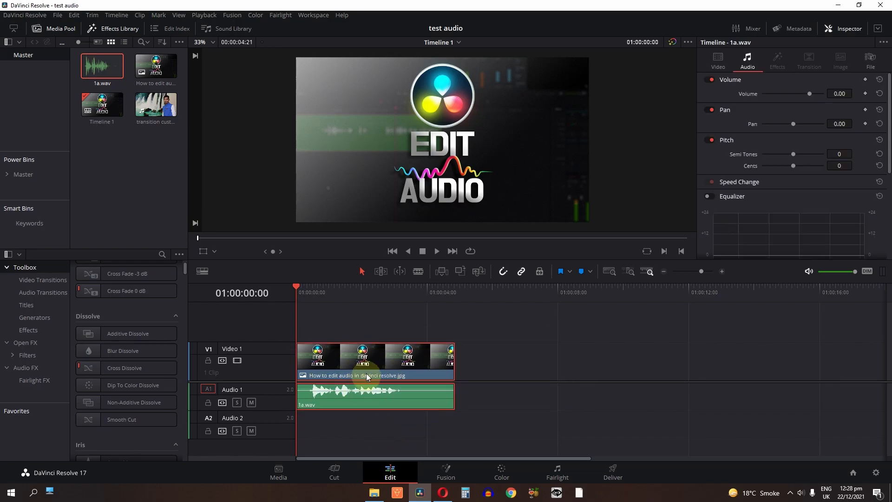
{"action": "right_click", "coordinate": [382, 351]}
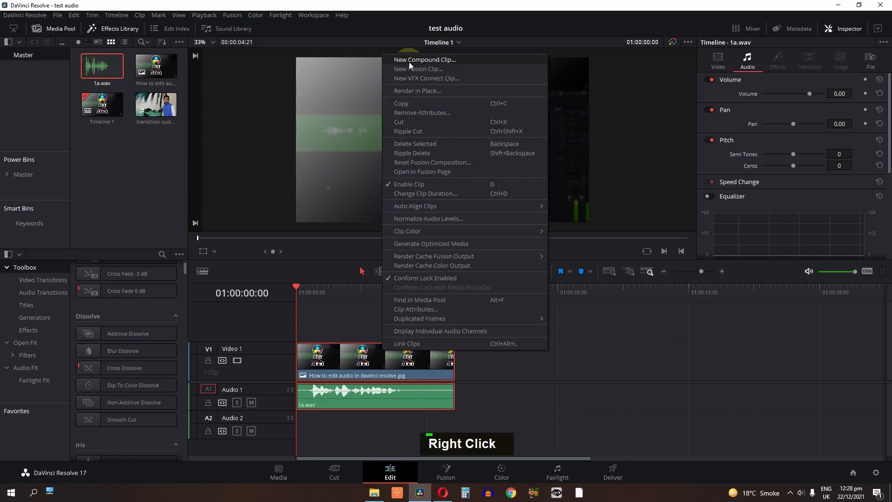
{"action": "left_click", "coordinate": [458, 60]}
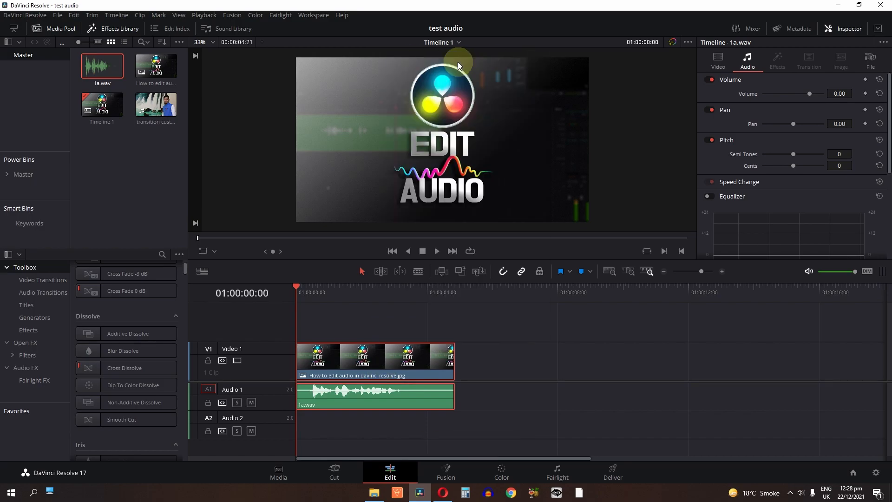
{"action": "left_click", "coordinate": [497, 272]}
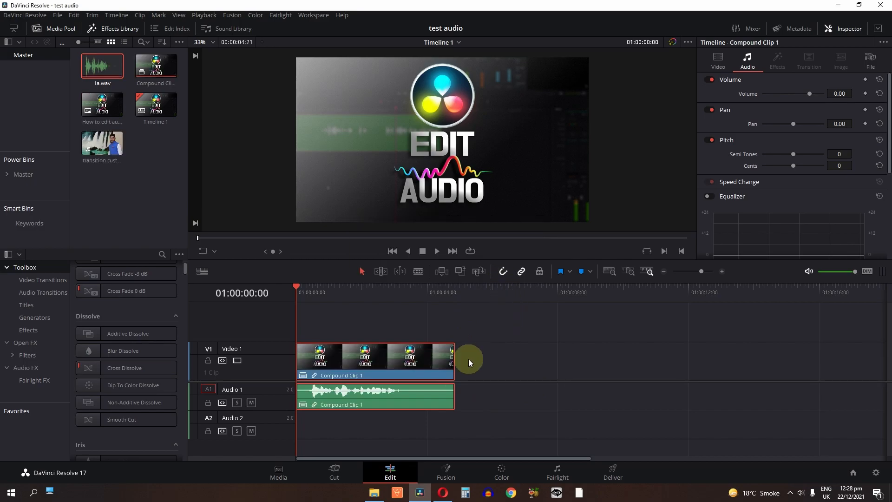
Deselect the compound clip and check whether its video and audio are linked.
{"action": "left_click", "coordinate": [401, 426]}
{"action": "left_click_drag", "start_coordinate": [367, 362], "coordinate": [343, 372]}
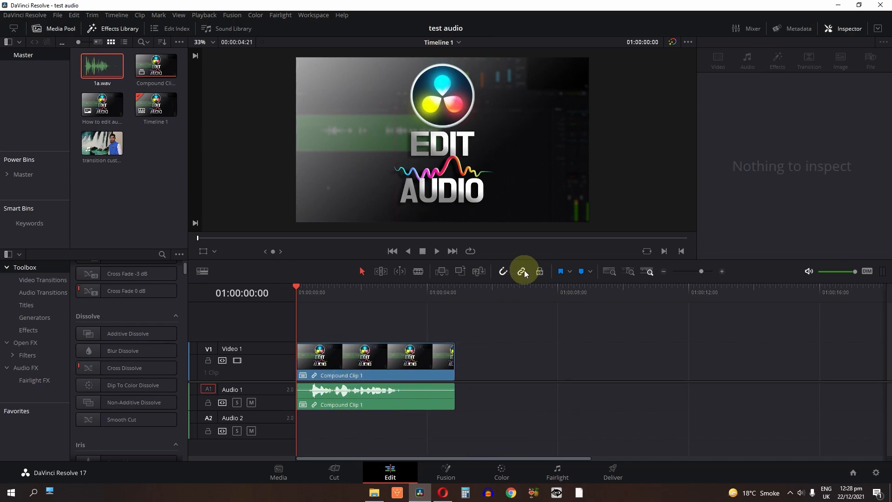
{"action": "left_click_drag", "start_coordinate": [387, 361], "coordinate": [316, 342]}
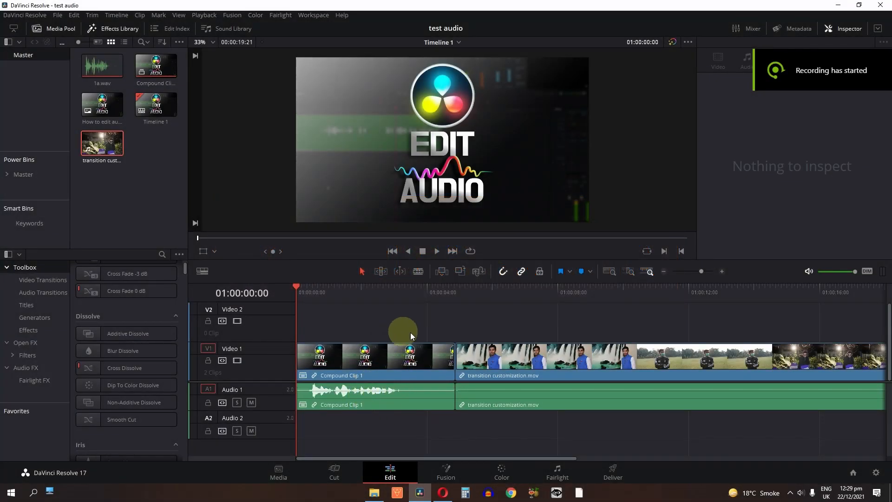
Delete the compound clip from the timeline without closing the gap, and undo the deletion.
{"action": "double_click", "coordinate": [372, 395]}
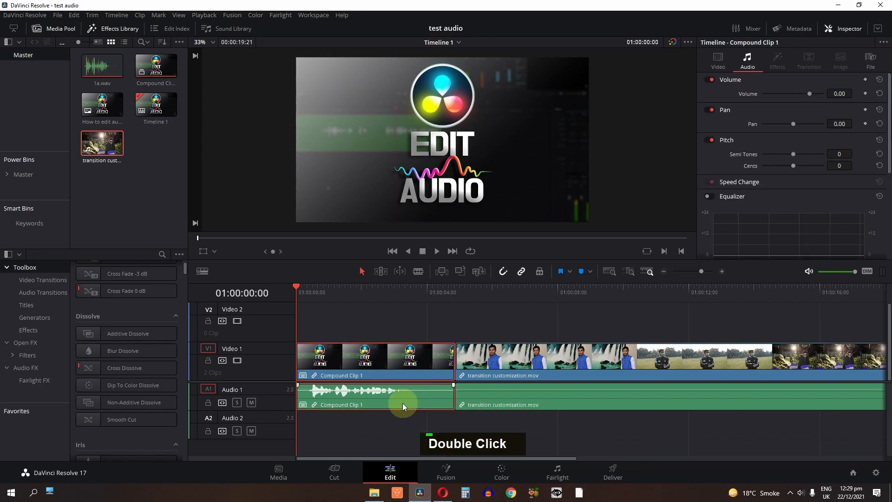
{"action": "key", "text": "BackSpace"}
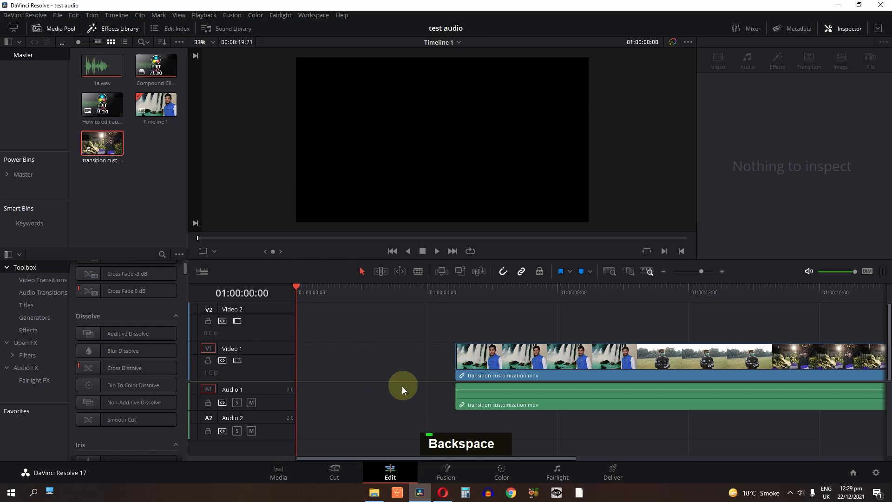
{"action": "key", "text": "ctrl+z"}
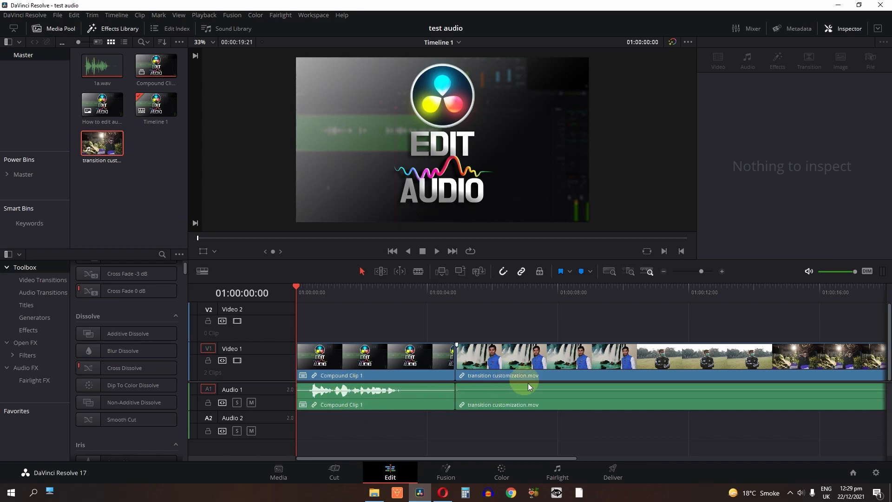
Disable both the video and audio of the compound clip, and enable them again.
{"action": "left_click", "coordinate": [378, 399]}
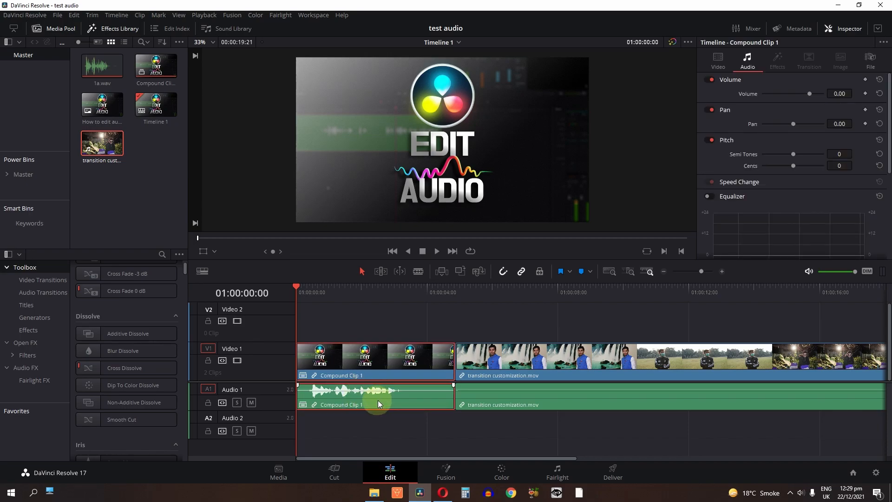
{"action": "key", "text": "d"}
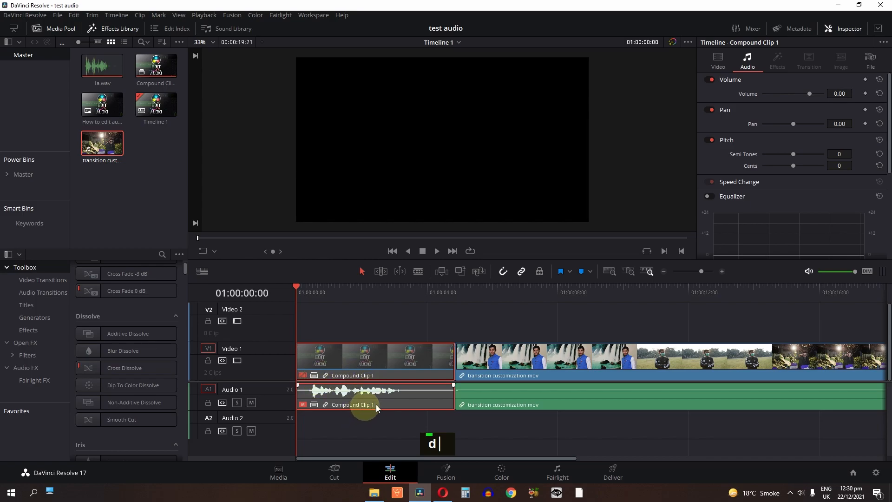
{"action": "key", "text": "d"}
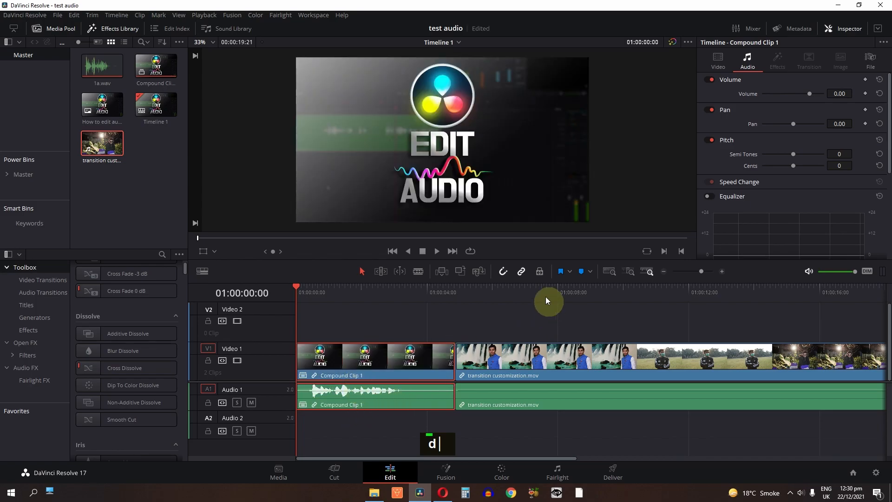
Turn off Linked Selection and disable only the audio part of the compound clip on Audio 1.
{"action": "left_click", "coordinate": [522, 272]}
{"action": "left_click", "coordinate": [363, 441]}
{"action": "double_click", "coordinate": [365, 397]}
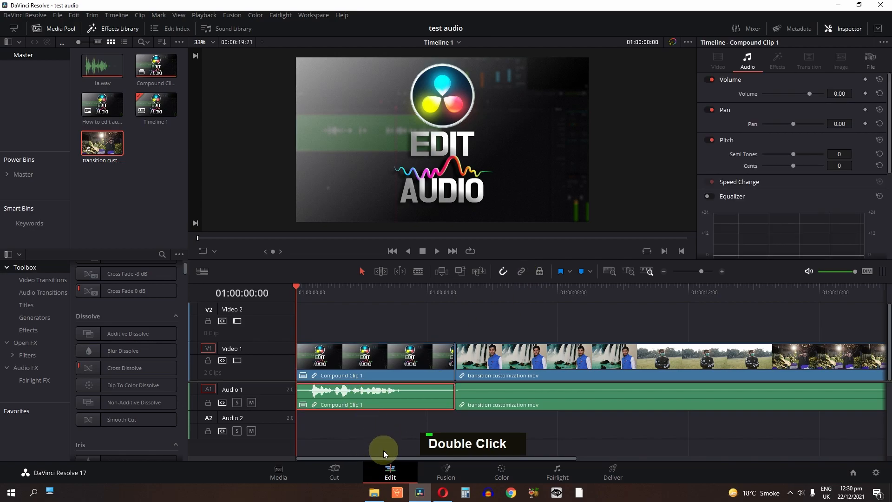
{"action": "key", "text": "d"}
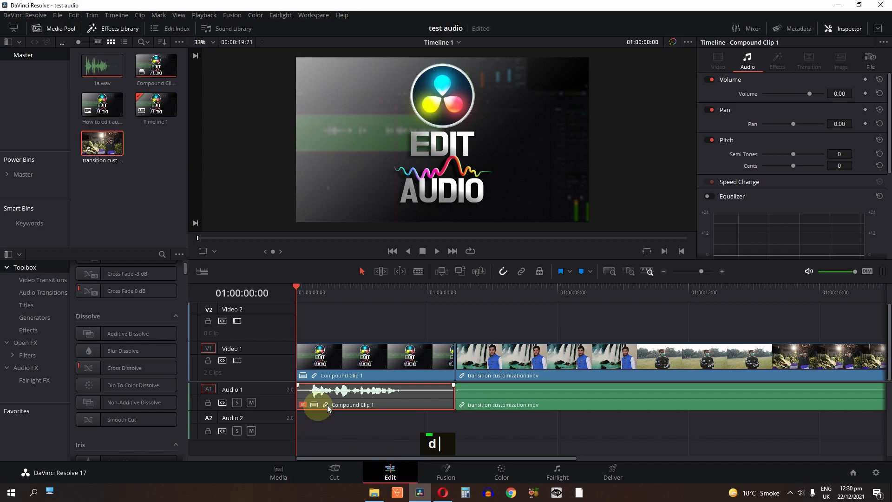
{"action": "left_click_drag", "start_coordinate": [308, 290], "coordinate": [212, 296]}
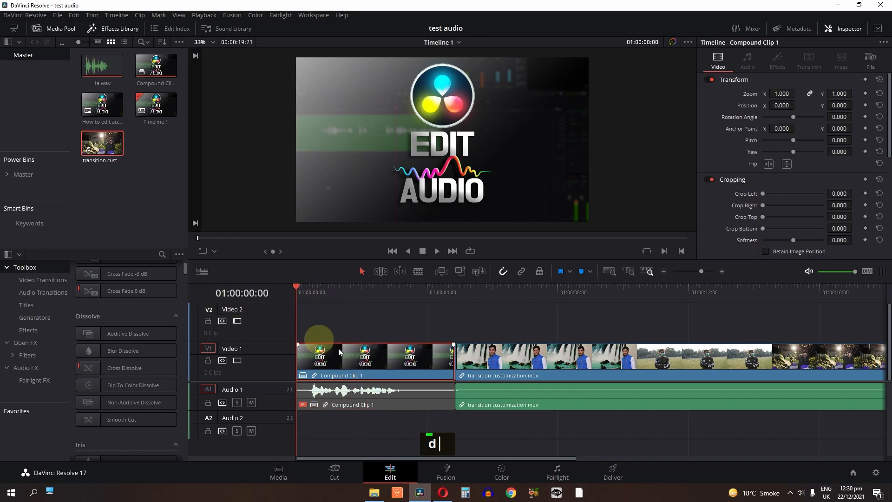
{"action": "left_click", "coordinate": [366, 396]}
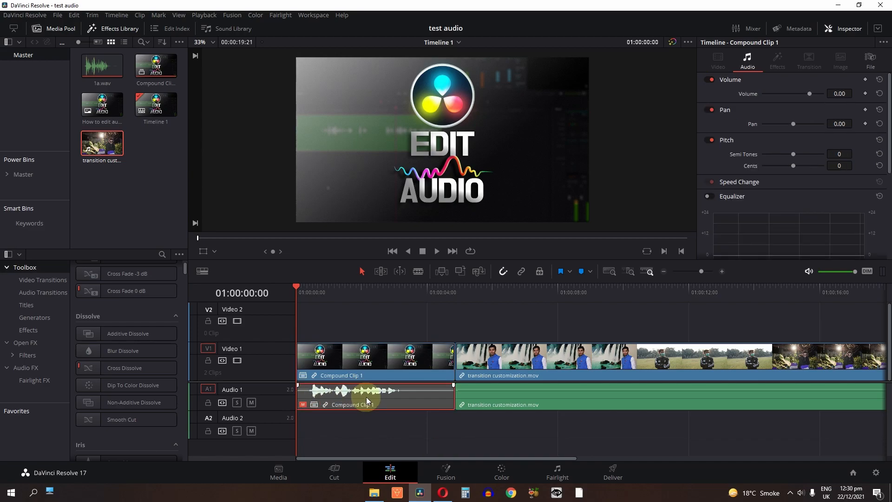
Delete only the compound clip's audio and undo it, and try a ripple delete of the compound clip and undo that as well.
{"action": "key", "text": "BackSpace"}
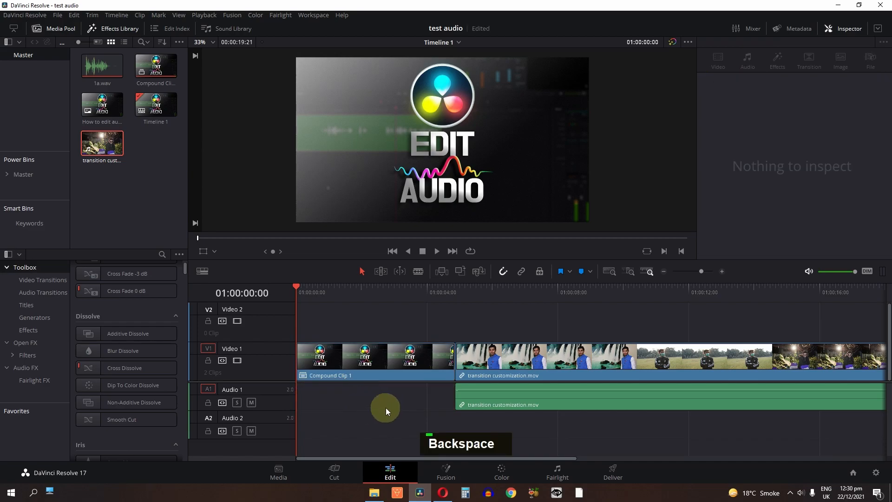
{"action": "key", "text": "ctrl+z"}
{"action": "left_click", "coordinate": [391, 406]}
{"action": "key", "text": "Delete"}
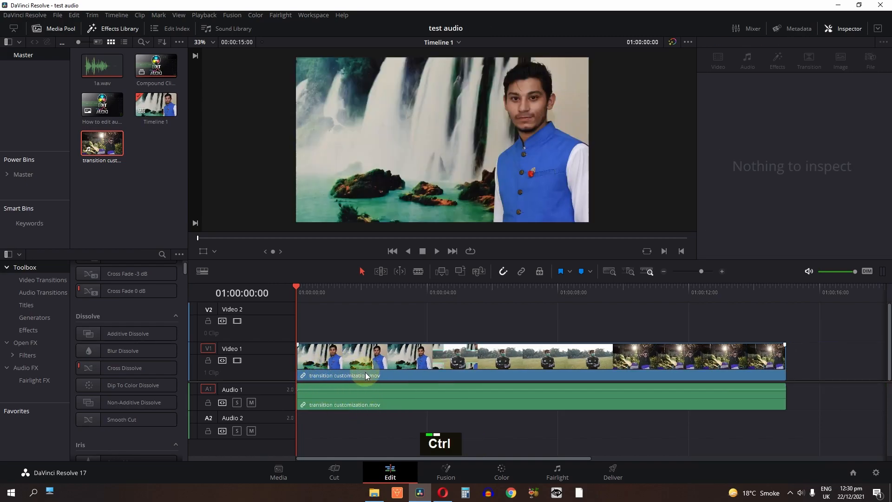
{"action": "key", "text": "ctrl+z"}
Remove the compound clip with the gap closed, and disable the audio of transition customization.mov.
{"action": "left_click", "coordinate": [397, 393]}
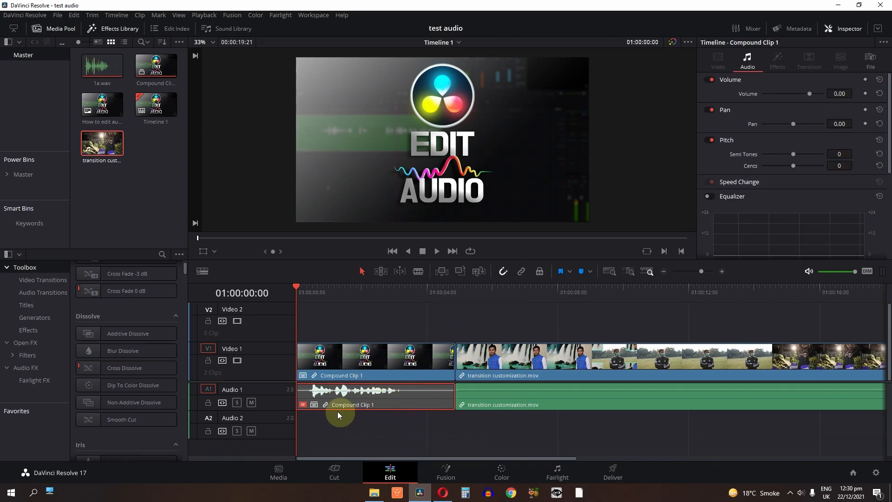
{"action": "key", "text": "BackSpace"}
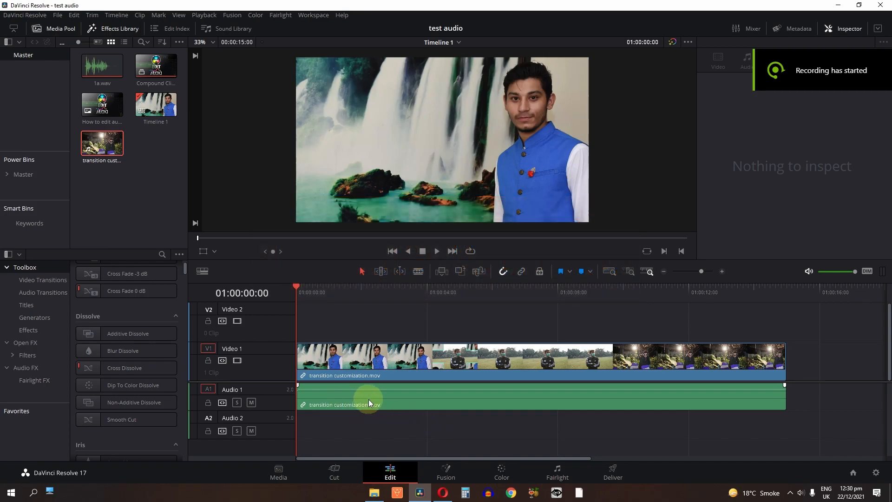
{"action": "left_click", "coordinate": [369, 400]}
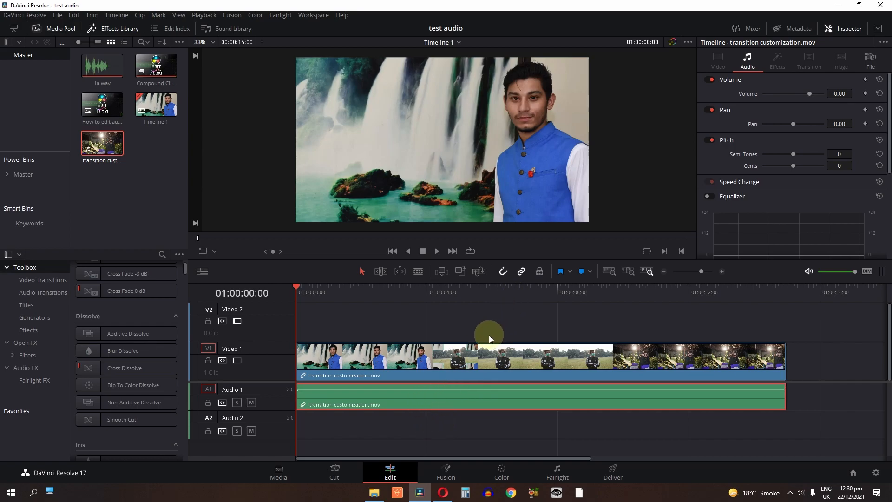
{"action": "key", "text": "d"}
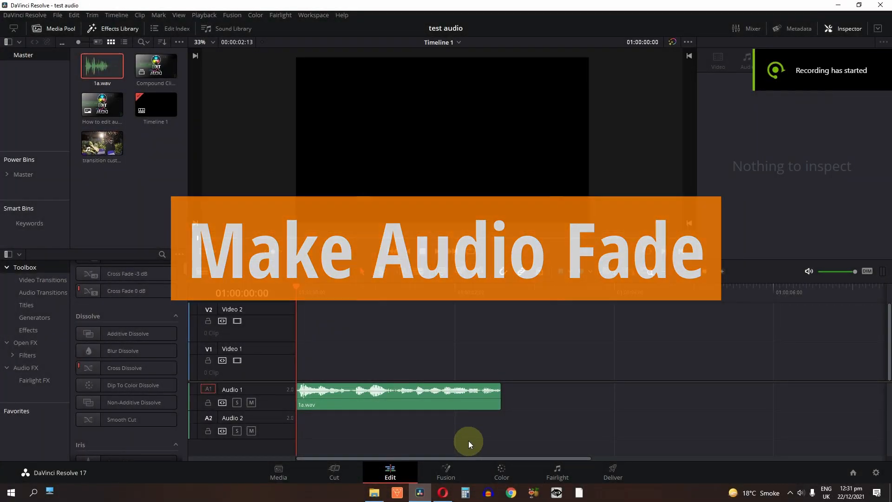
Add a fade-in at the start and a fade-out at the end of the 1a.wav clip on Audio 1.
{"action": "mouse_move", "coordinate": [325, 407]}
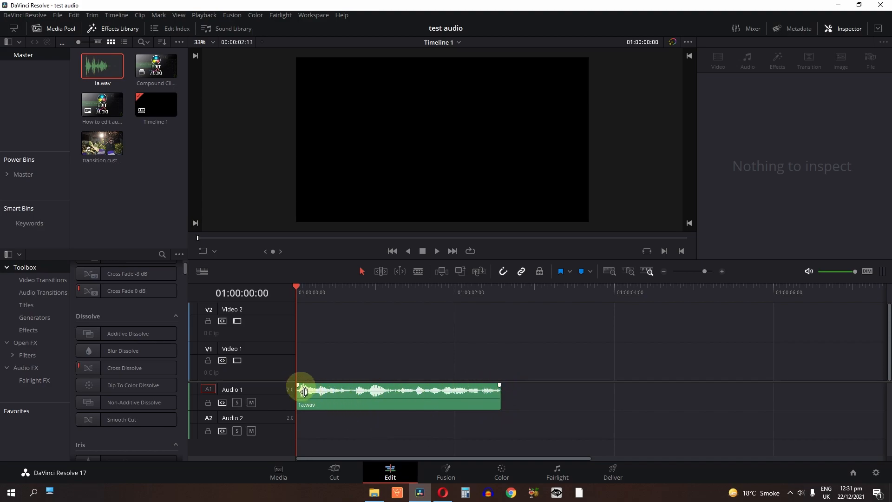
{"action": "left_click_drag", "start_coordinate": [297, 385], "coordinate": [327, 395]}
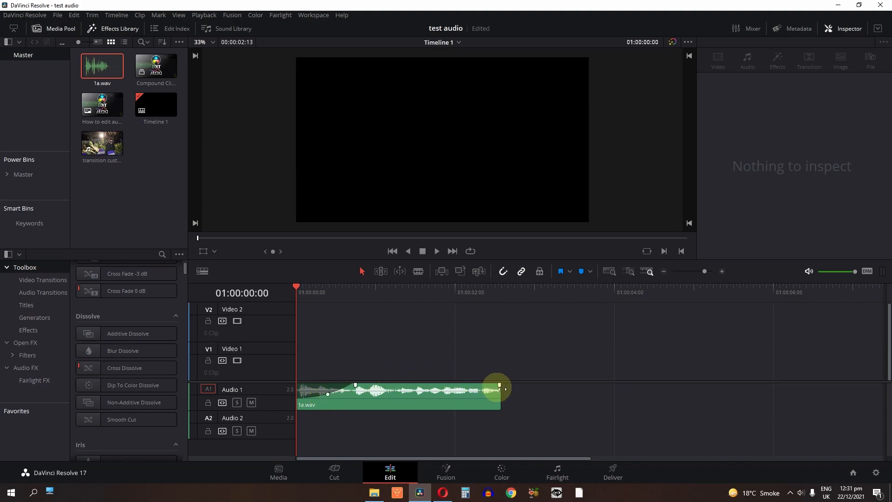
{"action": "left_click_drag", "start_coordinate": [499, 386], "coordinate": [449, 385]}
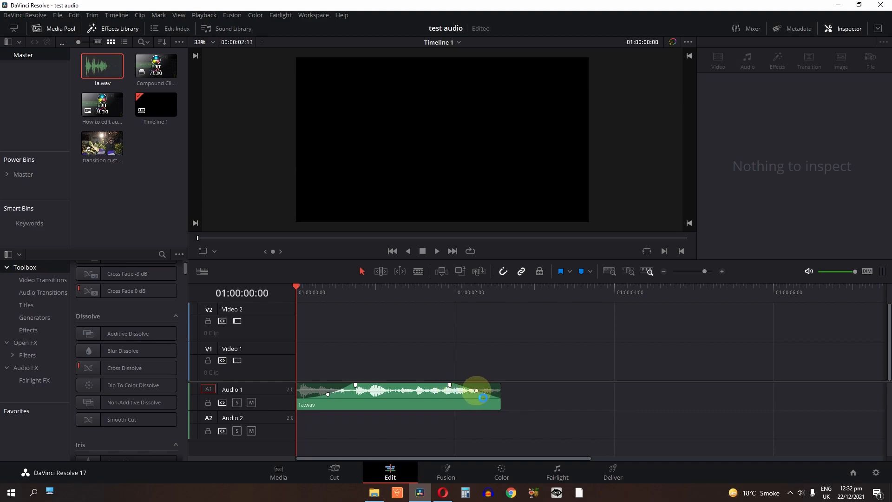
Adjust the curves of the fade-out and fade-in on the 1a.wav clip and play it back.
{"action": "left_click_drag", "start_coordinate": [477, 394], "coordinate": [469, 397]}
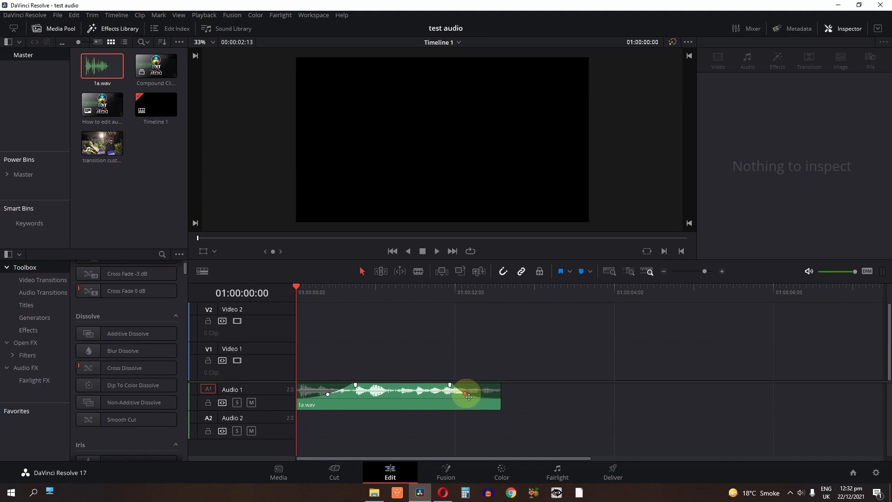
{"action": "left_click", "coordinate": [406, 413]}
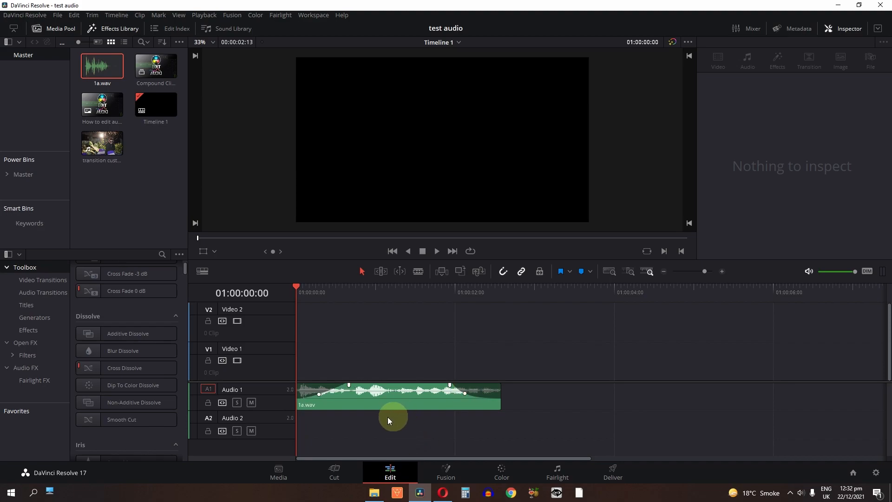
{"action": "left_click_drag", "start_coordinate": [324, 398], "coordinate": [330, 399]}
{"action": "key", "text": "space"}
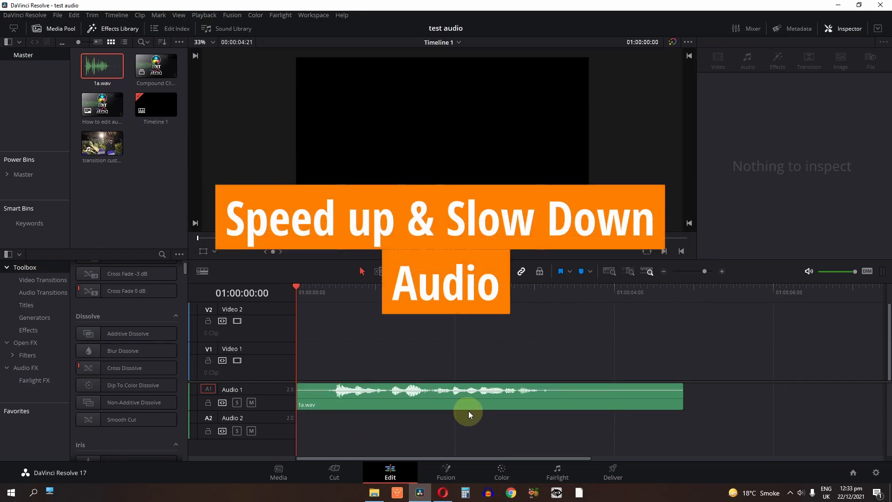
Slow the 1a.wav clip to 60% speed and extend its end so the clip lasts about 8 seconds.
{"action": "left_click", "coordinate": [412, 404]}
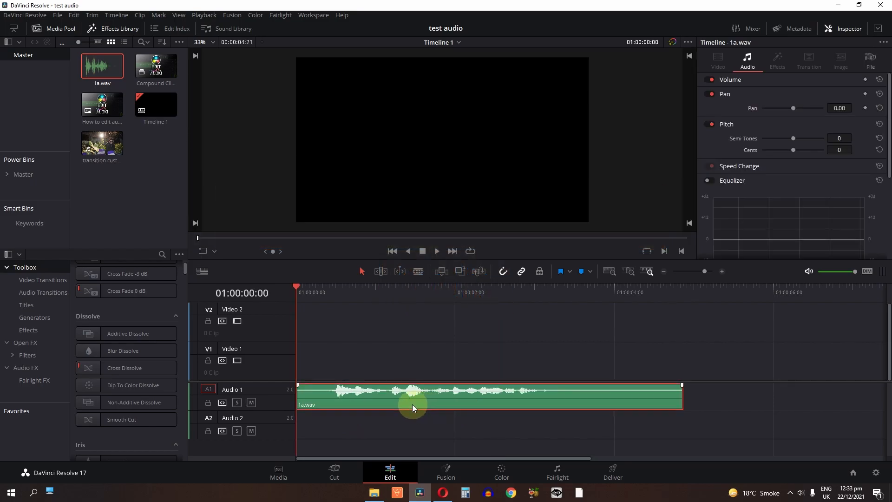
{"action": "right_click", "coordinate": [412, 404]}
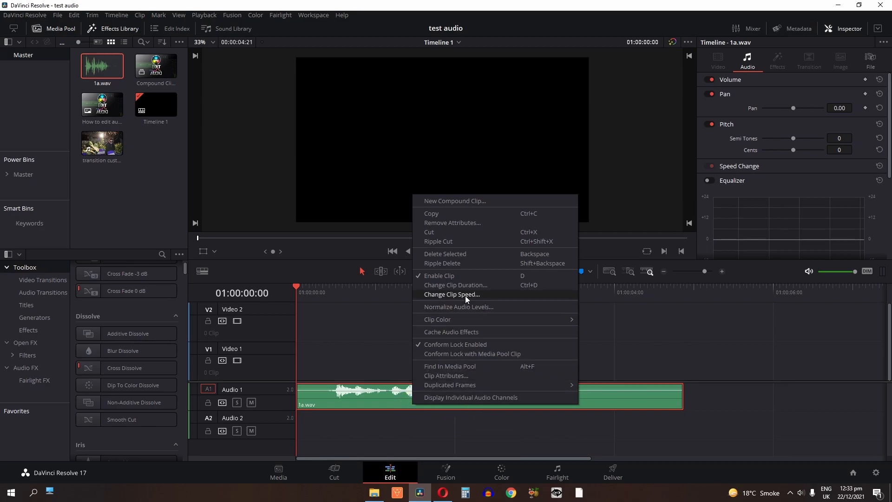
{"action": "left_click", "coordinate": [440, 295]}
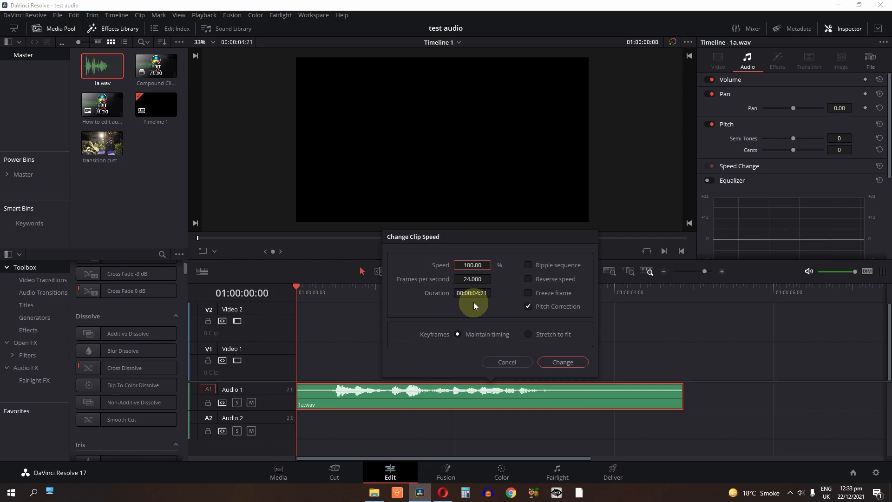
{"action": "double_click", "coordinate": [470, 264]}
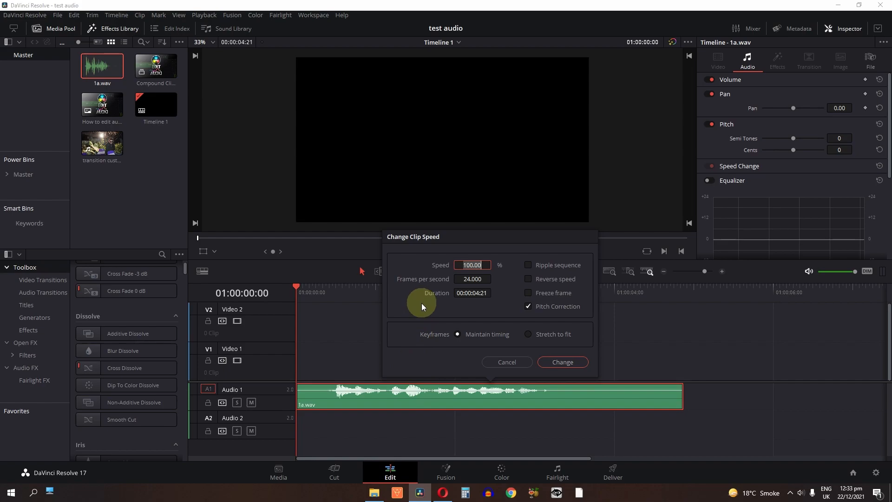
{"action": "type", "text": "60"}
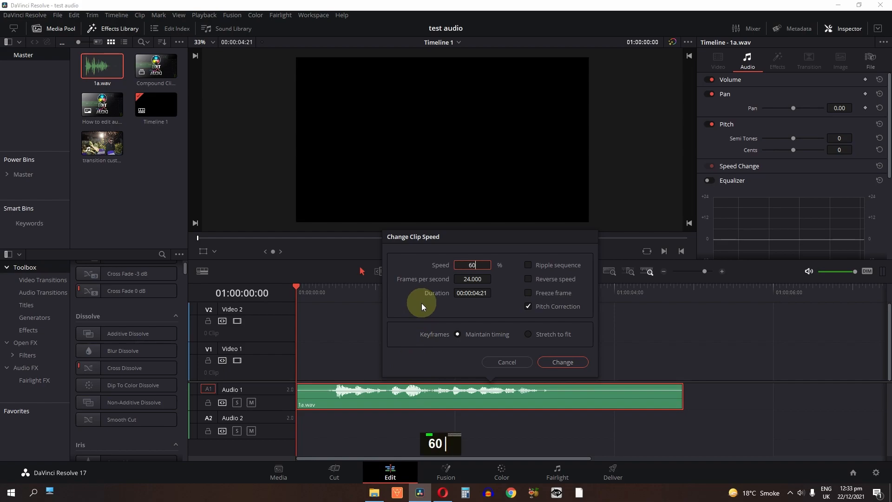
{"action": "left_click", "coordinate": [565, 363]}
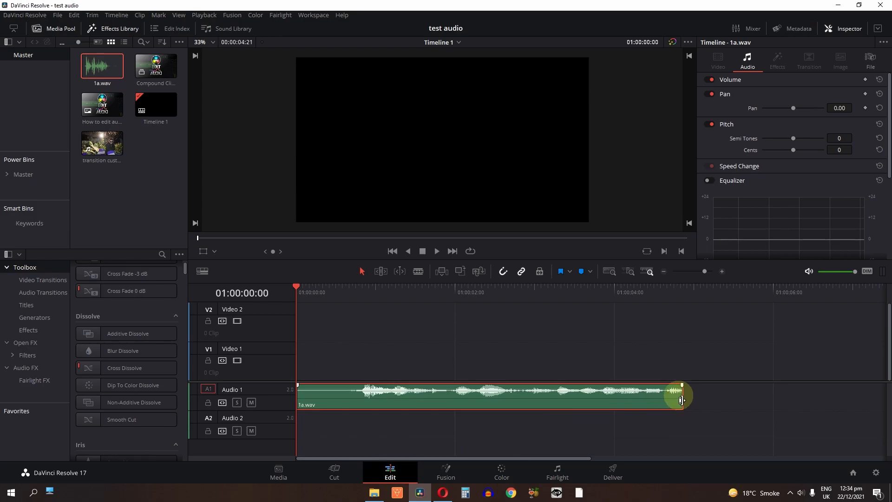
{"action": "left_click_drag", "start_coordinate": [682, 400], "coordinate": [870, 402]}
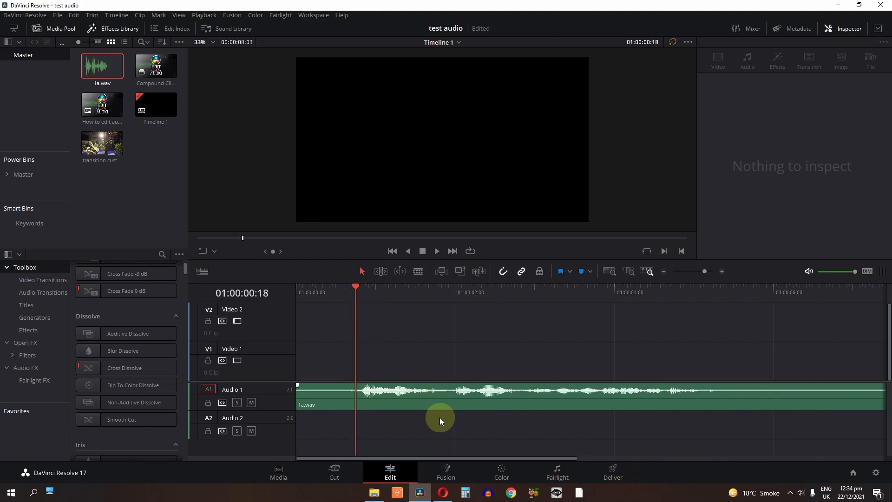
Play back the slowed 1a.wav clip, and set its speed to 150% and play it again from near the start.
{"action": "key", "text": "space"}
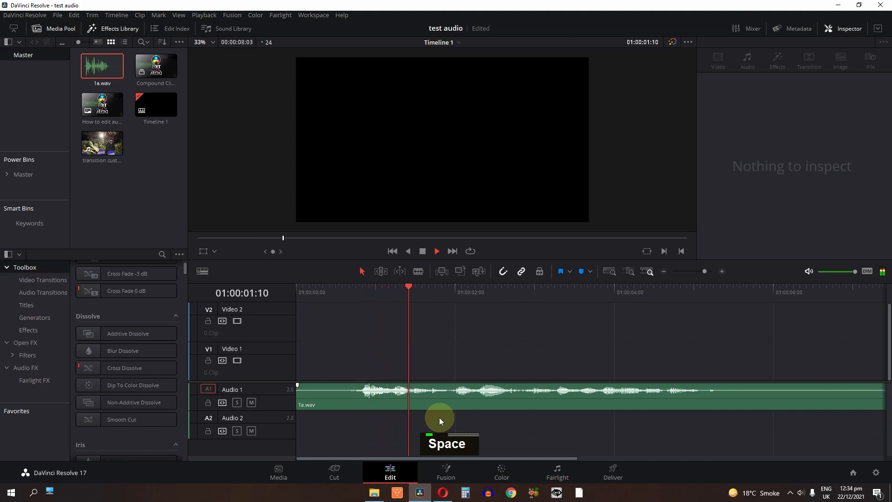
{"action": "key", "text": "space"}
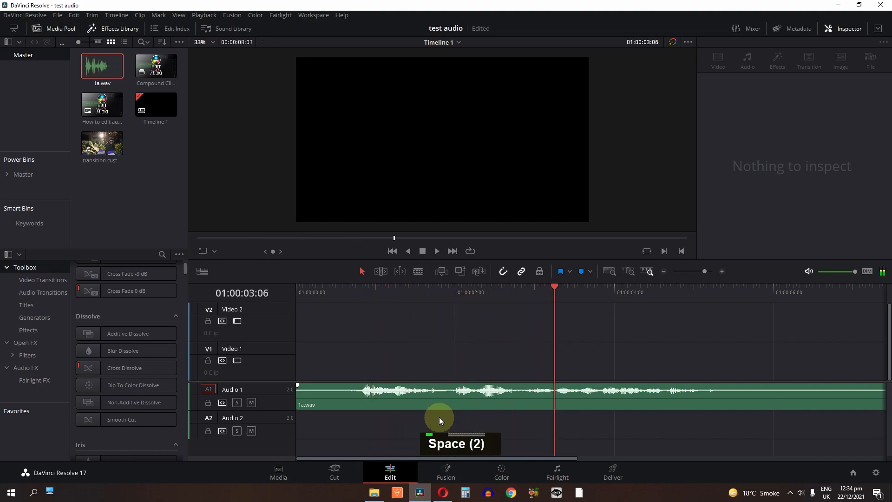
{"action": "right_click", "coordinate": [492, 402]}
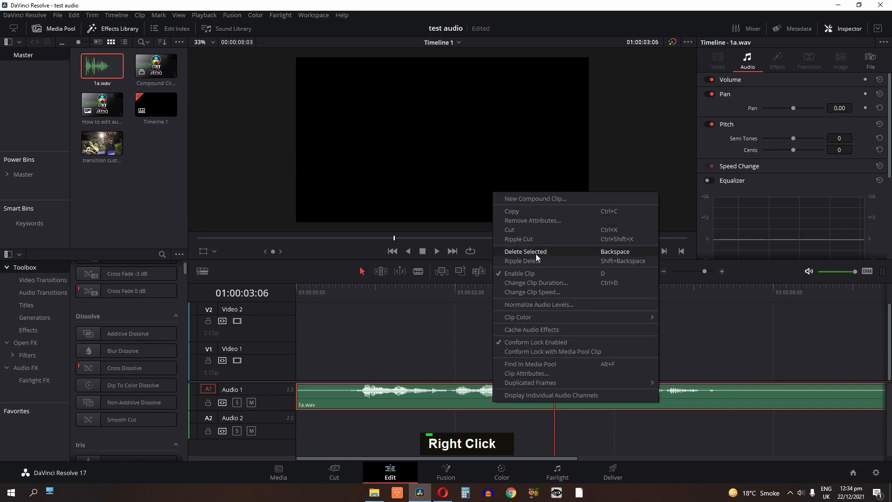
{"action": "left_click", "coordinate": [532, 292]}
{"action": "left_click_drag", "start_coordinate": [572, 265], "coordinate": [540, 271]}
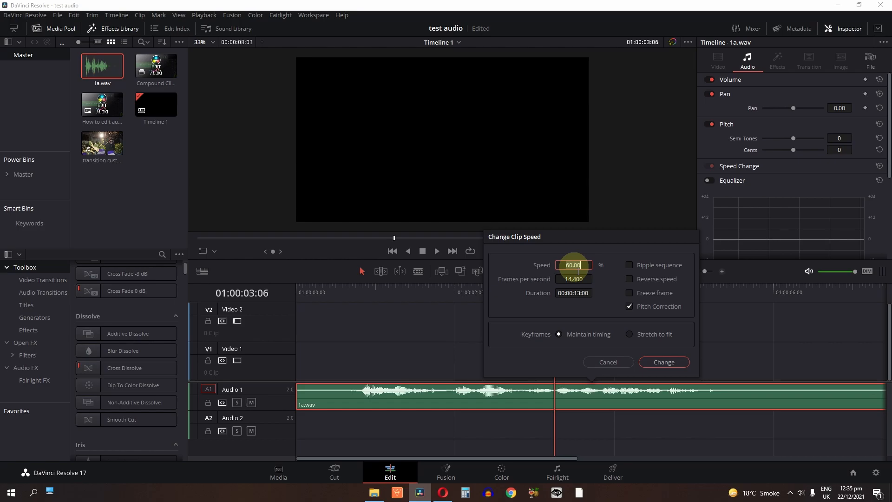
{"action": "type", "text": "150"}
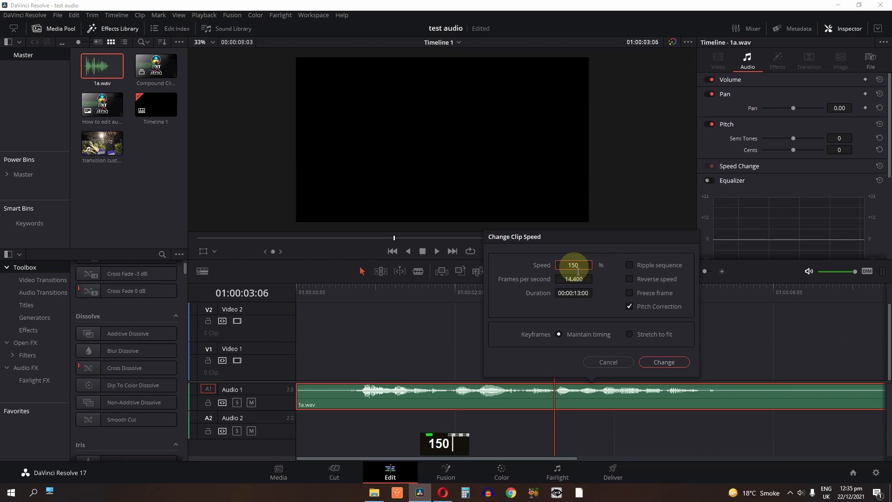
{"action": "left_click", "coordinate": [659, 362]}
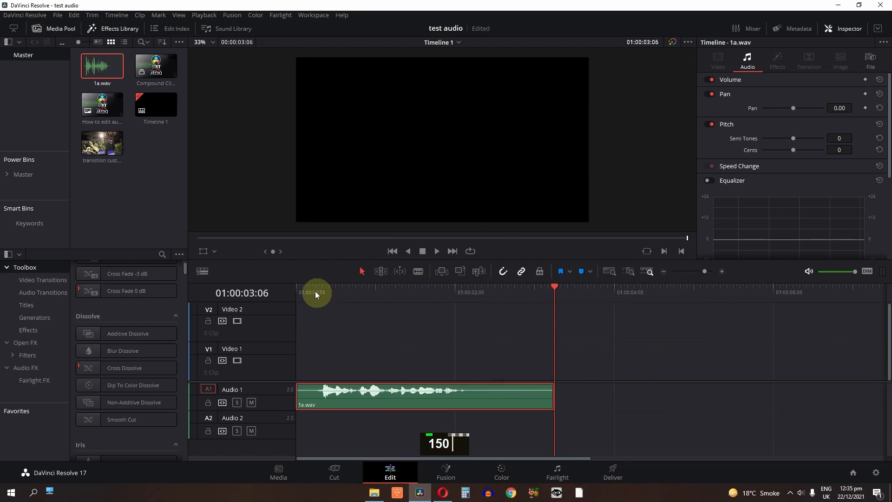
{"action": "left_click", "coordinate": [302, 291]}
{"action": "key", "text": "space"}
Set the speed of the 1a.wav clip to 350% and play it back.
{"action": "right_click", "coordinate": [354, 397]}
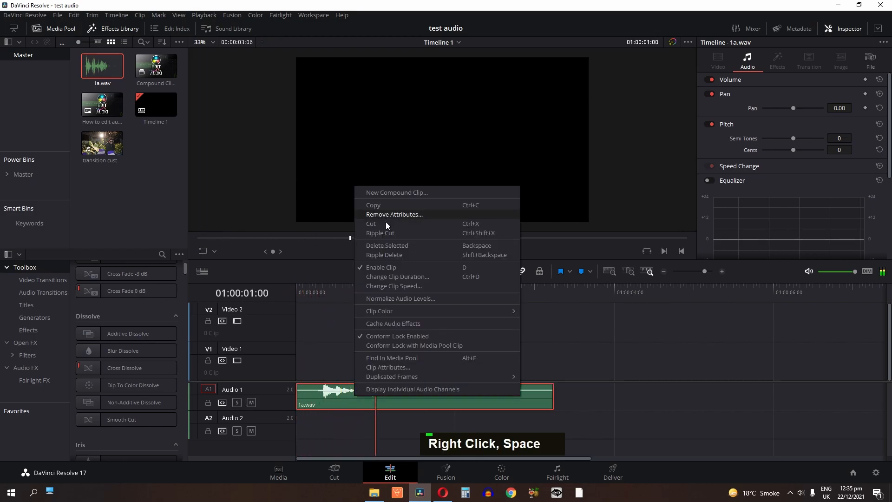
{"action": "left_click", "coordinate": [394, 285]}
{"action": "double_click", "coordinate": [412, 268]}
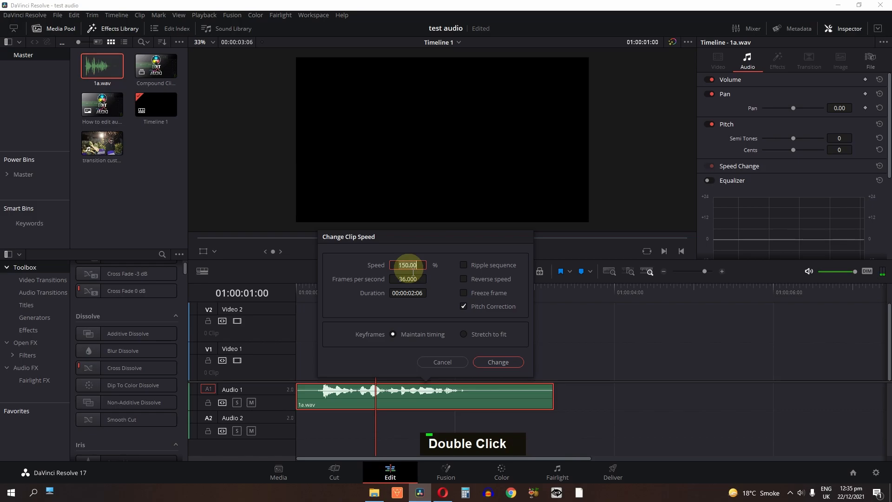
{"action": "type", "text": "350"}
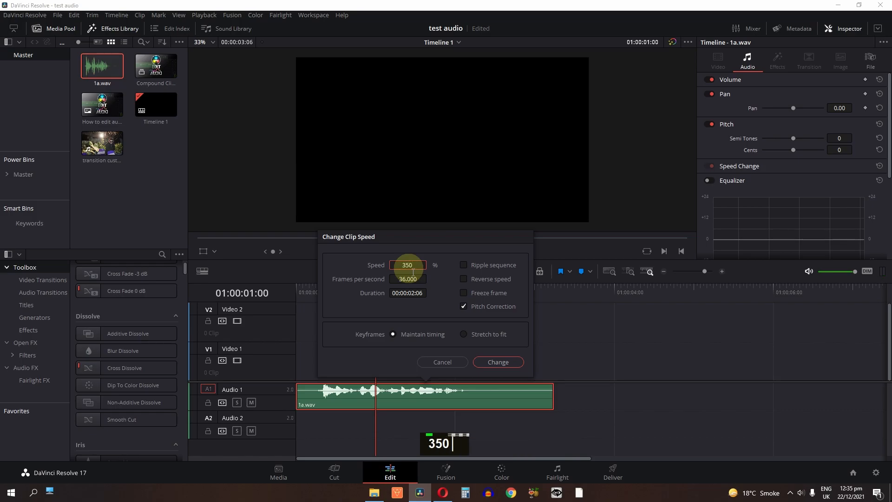
{"action": "left_click", "coordinate": [498, 362]}
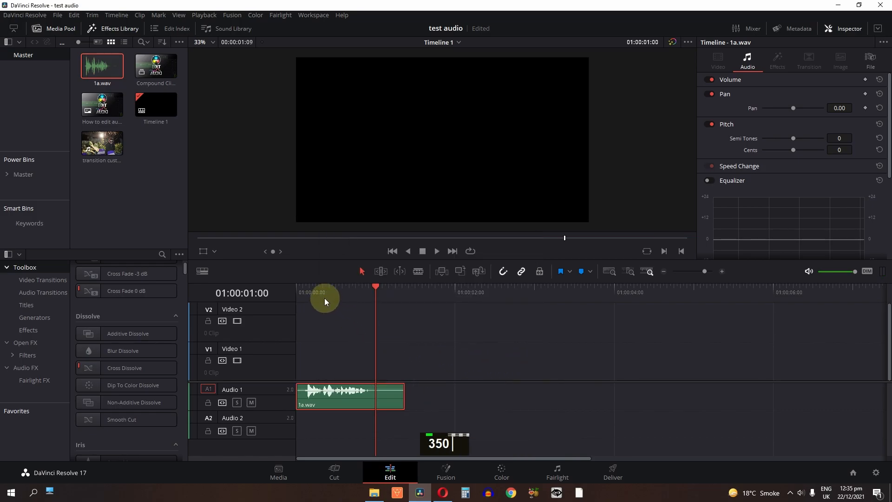
{"action": "key", "text": "space"}
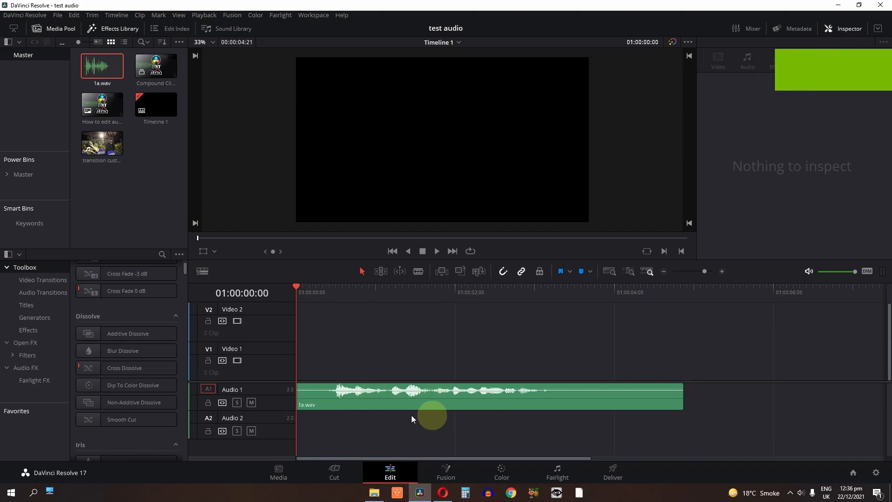
Switch to the Fairlight page and change the track type of Audio 1 to Mono.
{"action": "left_click", "coordinate": [563, 476]}
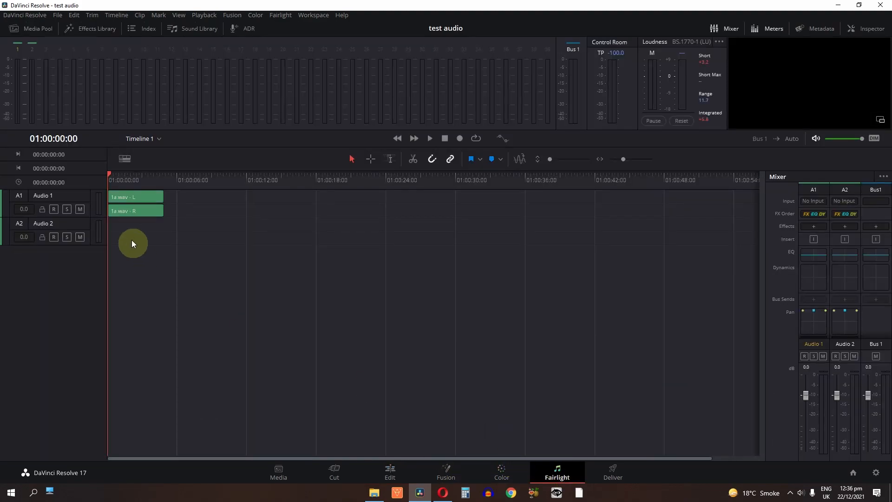
{"action": "right_click", "coordinate": [91, 197]}
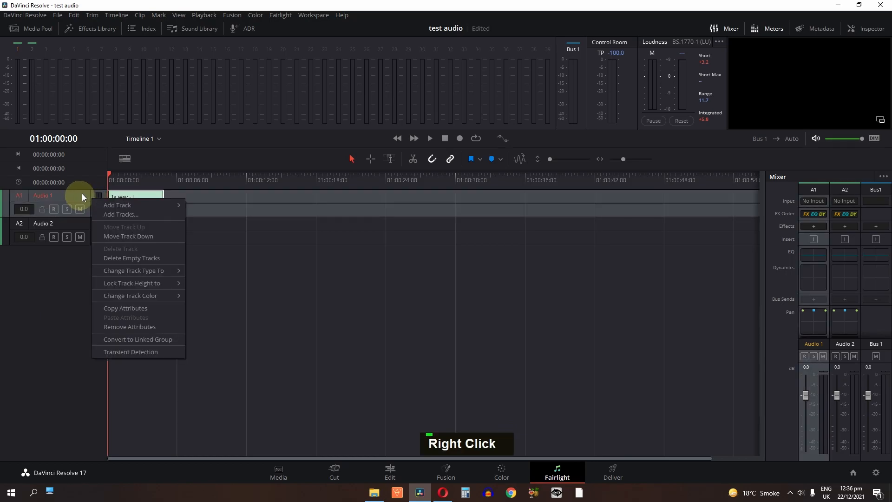
{"action": "mouse_move", "coordinate": [142, 272]}
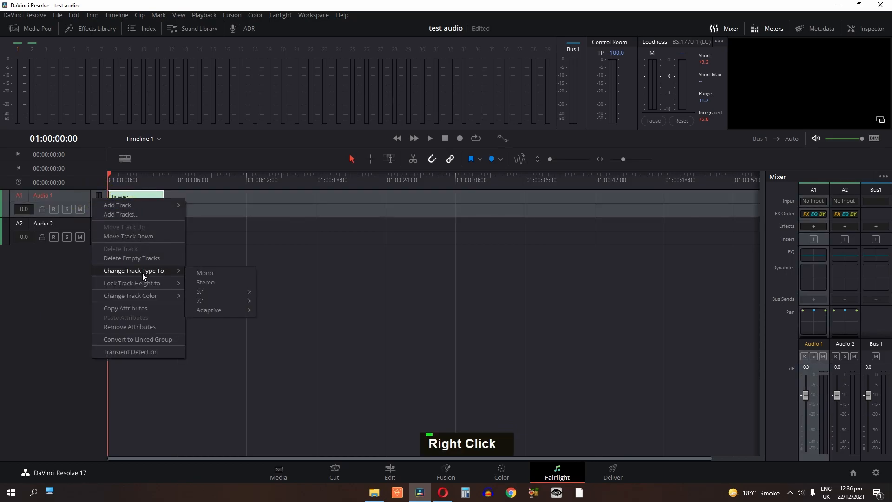
{"action": "left_click", "coordinate": [205, 272]}
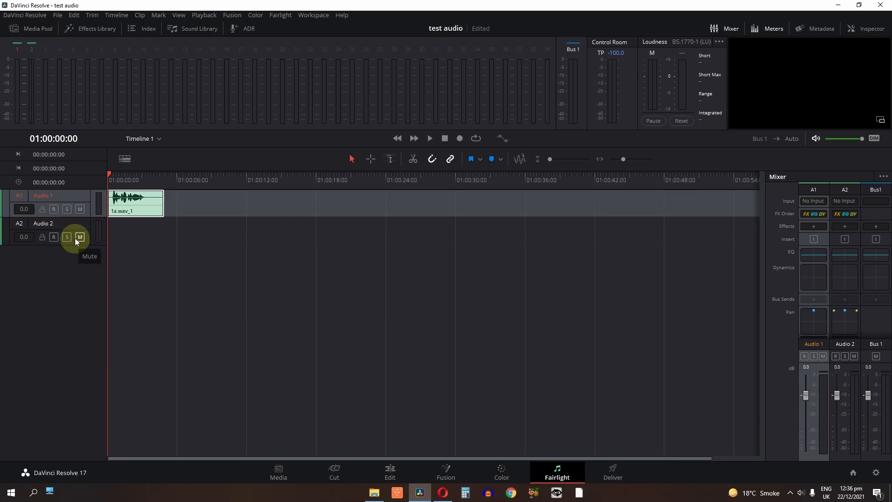
Delete the empty Audio 2 track from the Fairlight timeline.
{"action": "left_click", "coordinate": [76, 223]}
{"action": "right_click", "coordinate": [77, 223]}
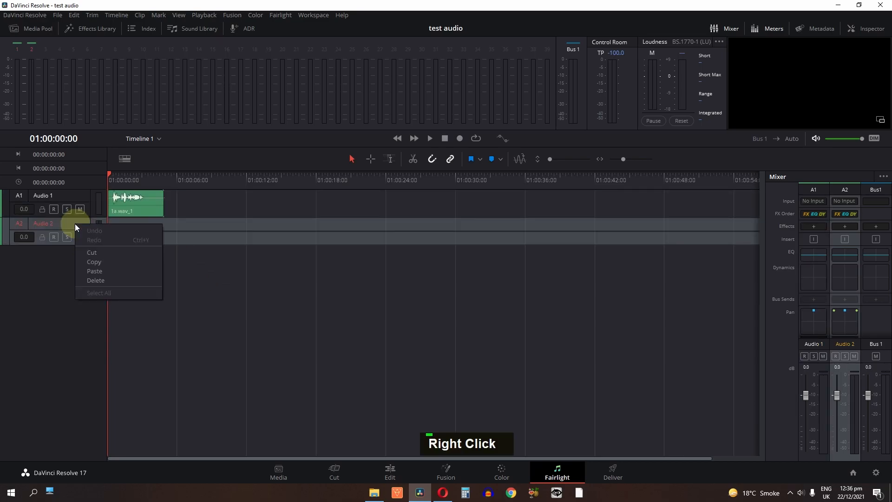
{"action": "left_click", "coordinate": [98, 278]}
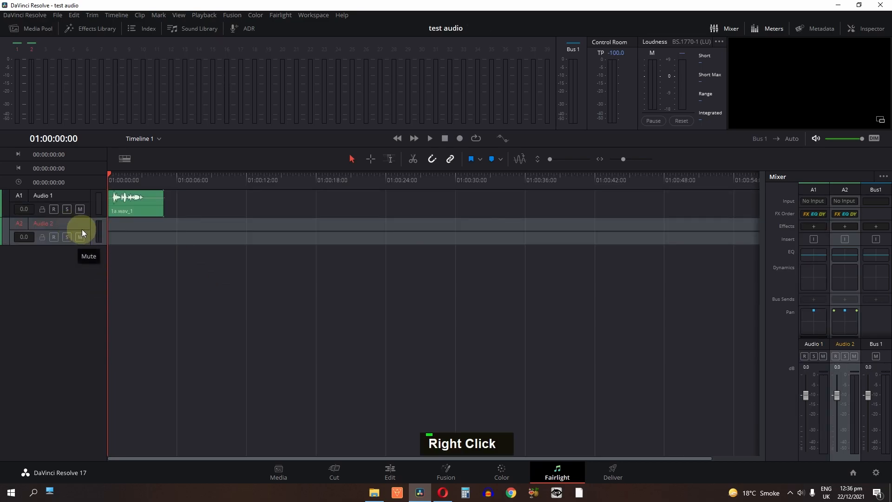
{"action": "right_click", "coordinate": [68, 230]}
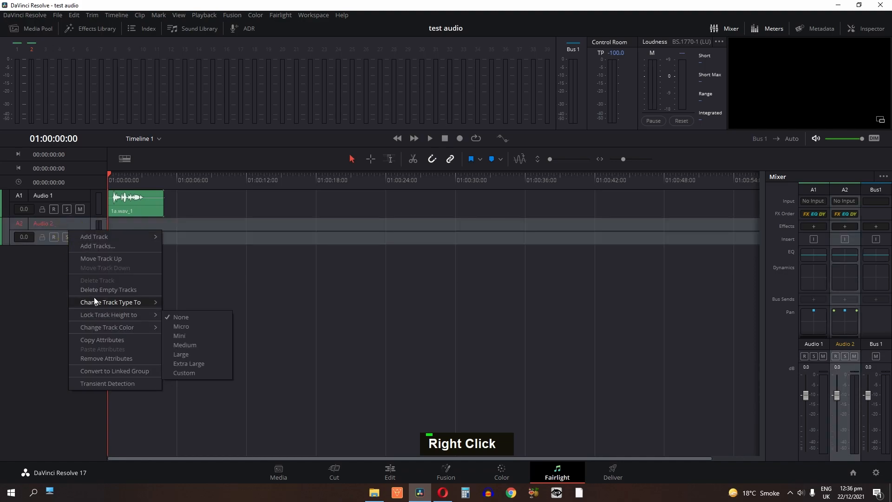
{"action": "left_click", "coordinate": [93, 290]}
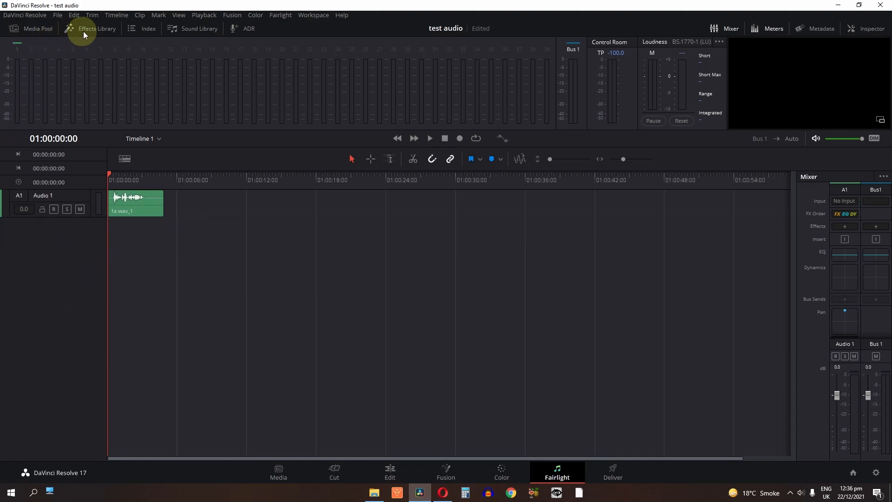
Find the Noise Reduction effect by searching for "noi" and apply it to the 1a.wav clip on Audio 1.
{"action": "left_click", "coordinate": [96, 29]}
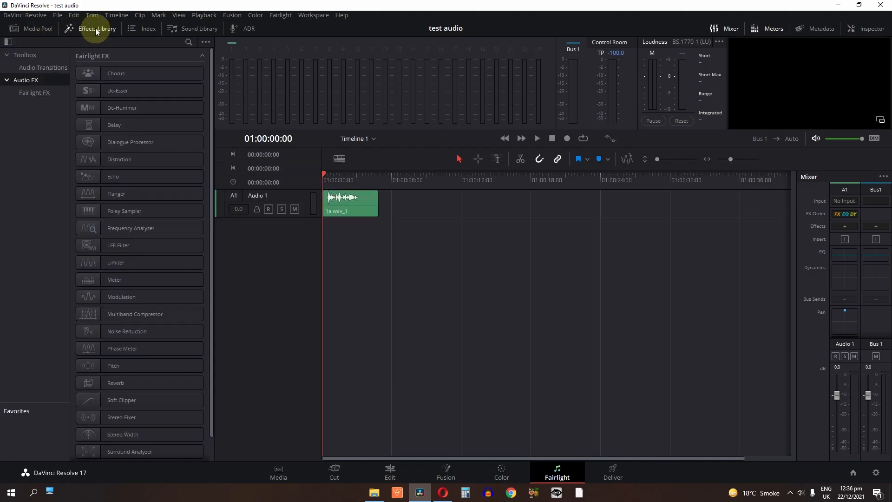
{"action": "double_click", "coordinate": [188, 42]}
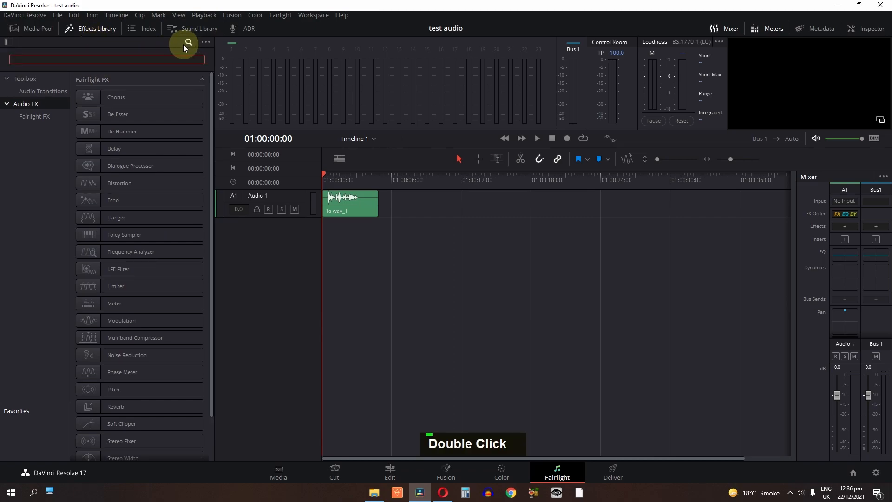
{"action": "type", "text": "noi"}
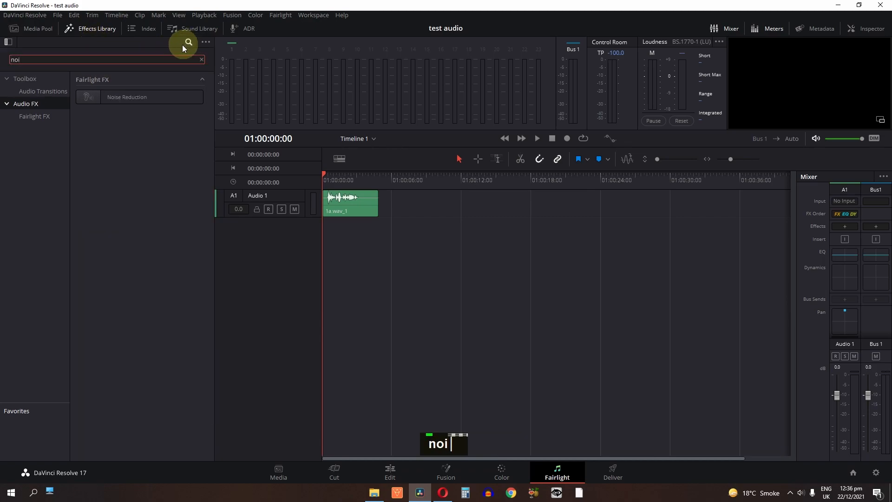
{"action": "left_click_drag", "start_coordinate": [126, 96], "coordinate": [314, 178]}
{"action": "left_click_drag", "start_coordinate": [378, 182], "coordinate": [408, 206]}
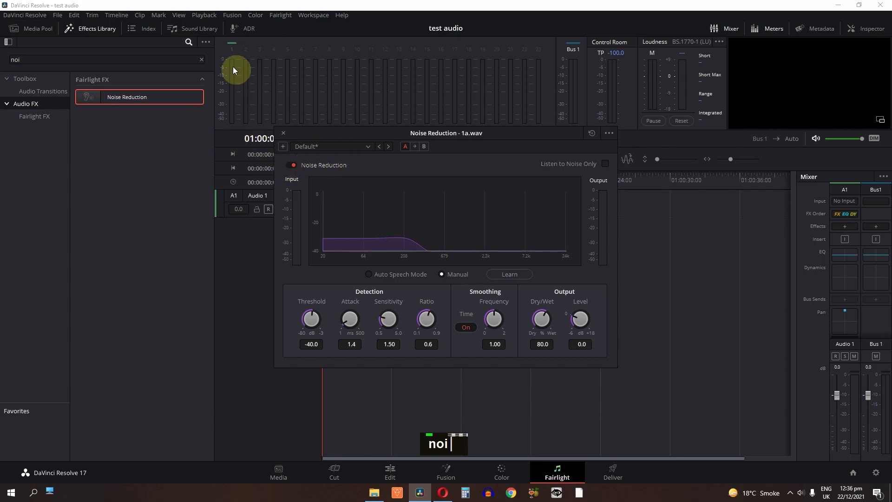
{"action": "left_click", "coordinate": [107, 27]}
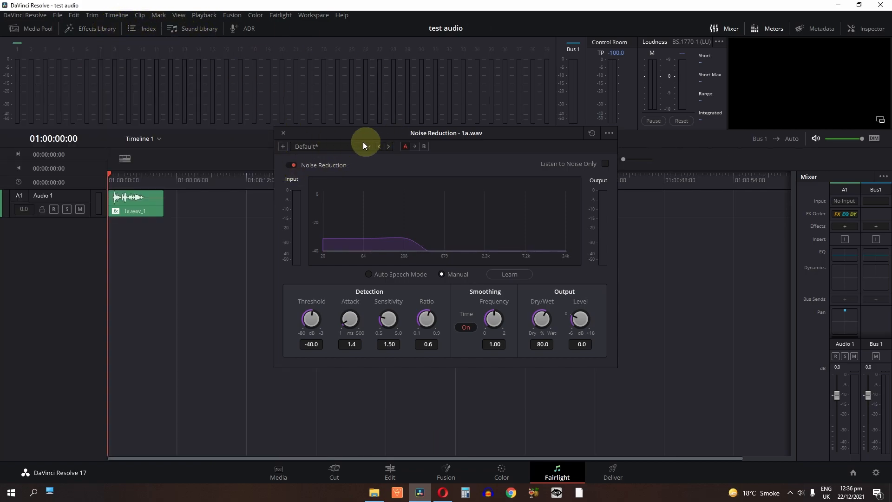
Load the De-Hiss preset in Noise Reduction and play the 1a.wav clip with looping enabled.
{"action": "left_click", "coordinate": [337, 144]}
{"action": "left_click", "coordinate": [346, 167]}
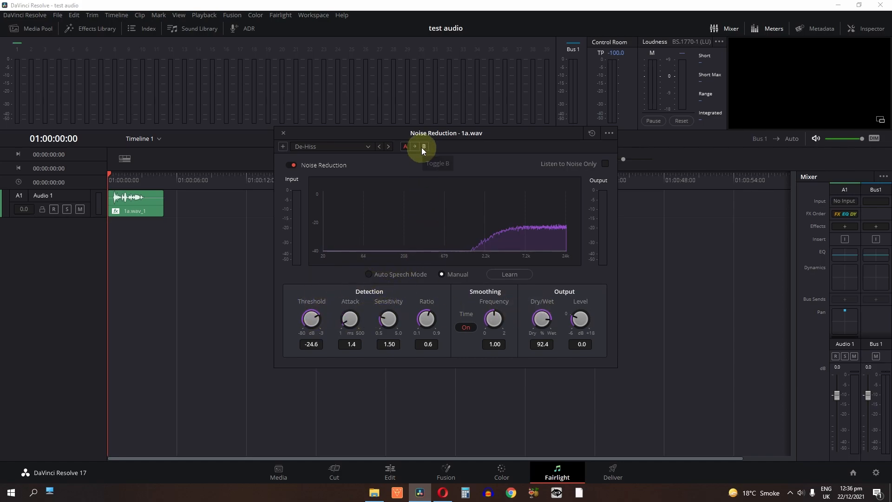
{"action": "left_click_drag", "start_coordinate": [422, 136], "coordinate": [416, 214]}
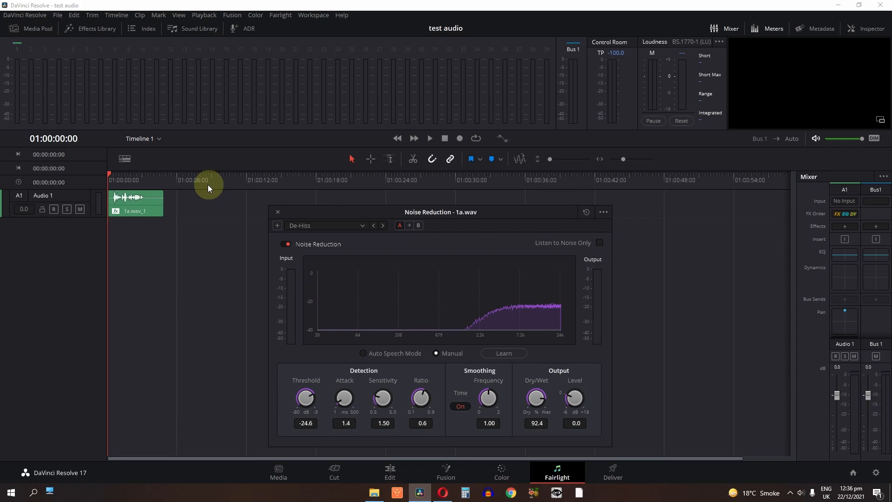
{"action": "left_click", "coordinate": [476, 138]}
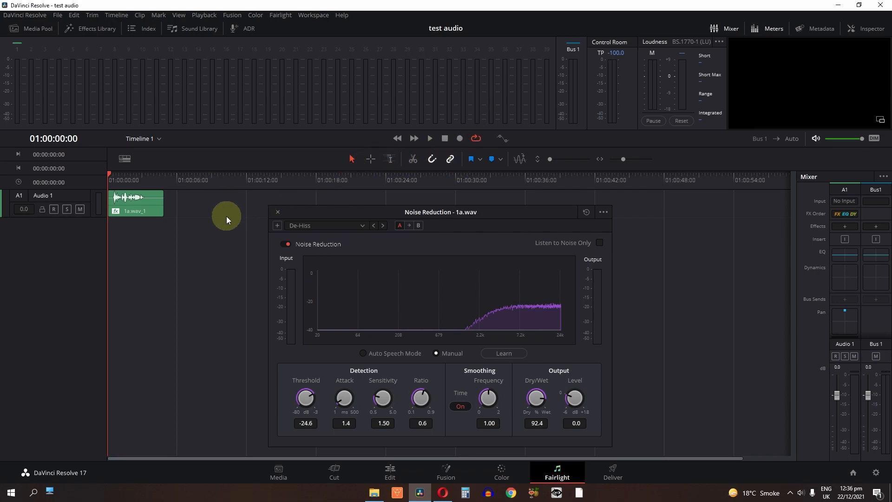
{"action": "key", "text": "space"}
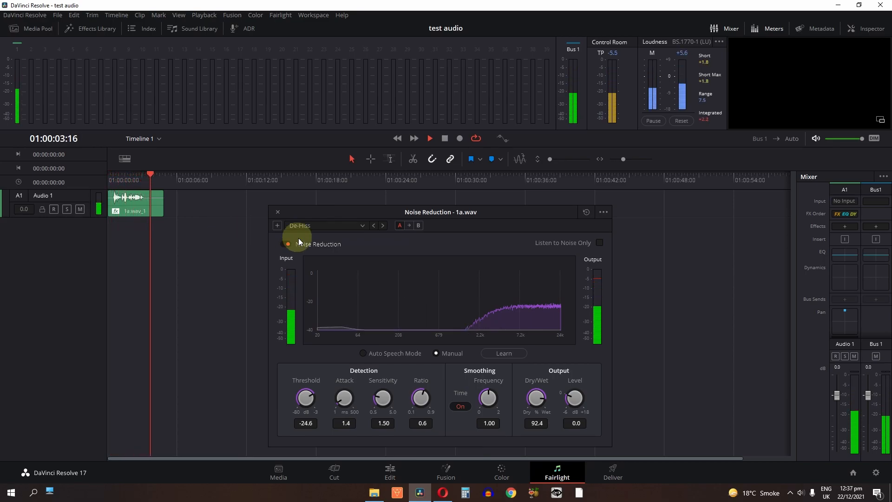
{"action": "key", "text": "space"}
Switch the Noise Reduction preset to De-Rumble and play the clip from the start.
{"action": "double_click", "coordinate": [328, 228]}
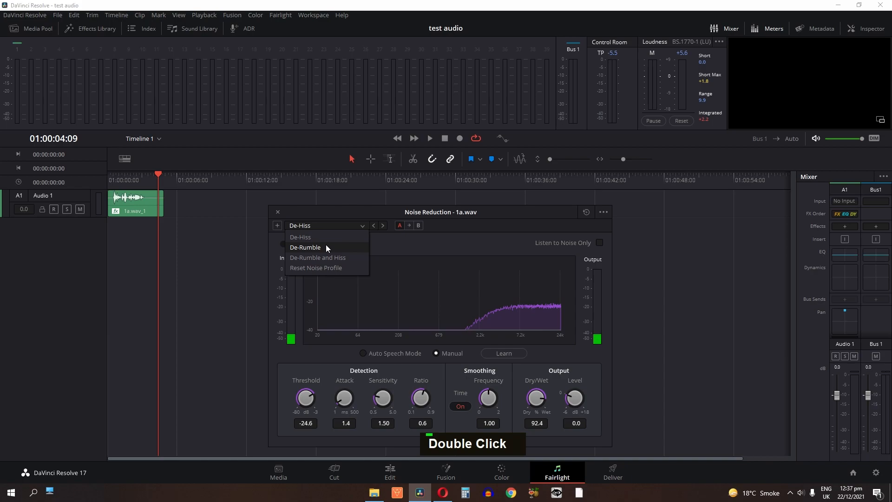
{"action": "left_click", "coordinate": [326, 247]}
{"action": "left_click_drag", "start_coordinate": [136, 181], "coordinate": [52, 184]}
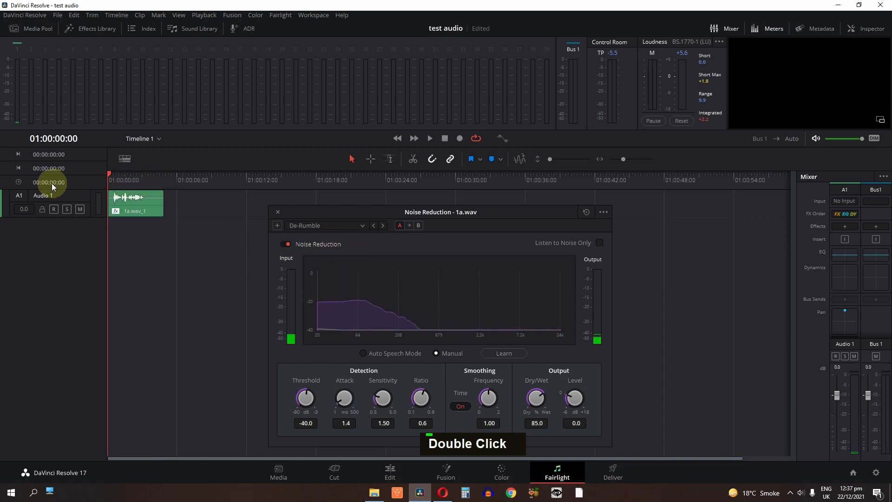
{"action": "key", "text": "space"}
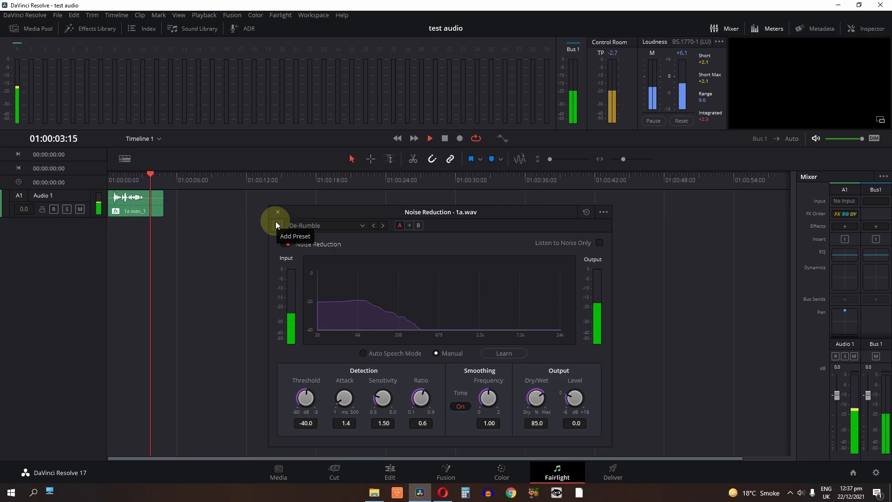
{"action": "key", "text": "space"}
Load the De-Rumble and Hiss preset in Noise Reduction and play the clip from the start.
{"action": "left_click", "coordinate": [348, 227]}
{"action": "left_click", "coordinate": [354, 258]}
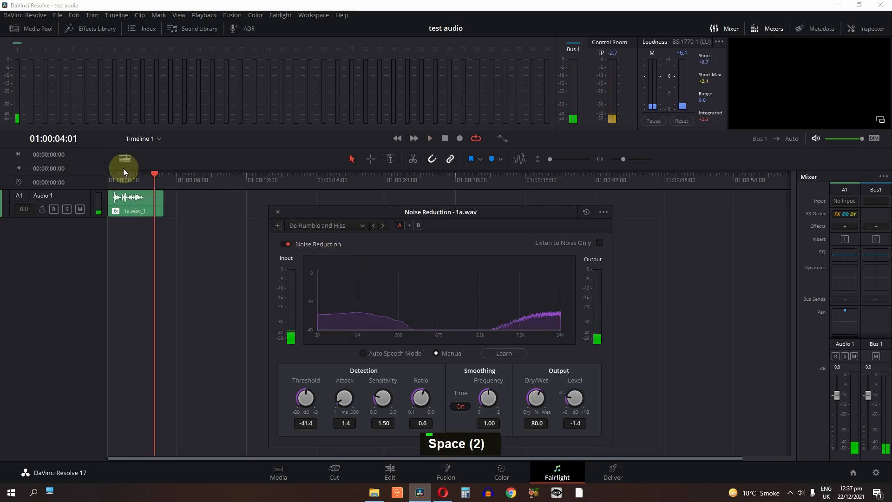
{"action": "left_click_drag", "start_coordinate": [123, 175], "coordinate": [27, 174]}
{"action": "key", "text": "space"}
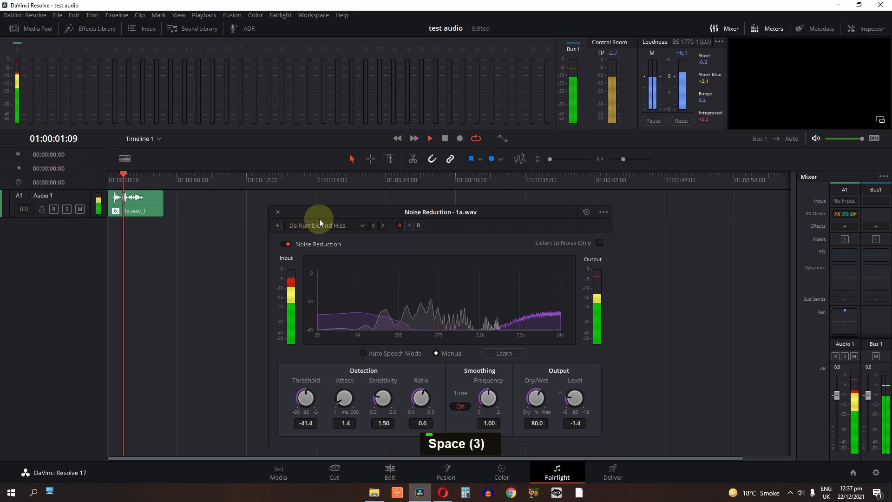
{"action": "key", "text": "space"}
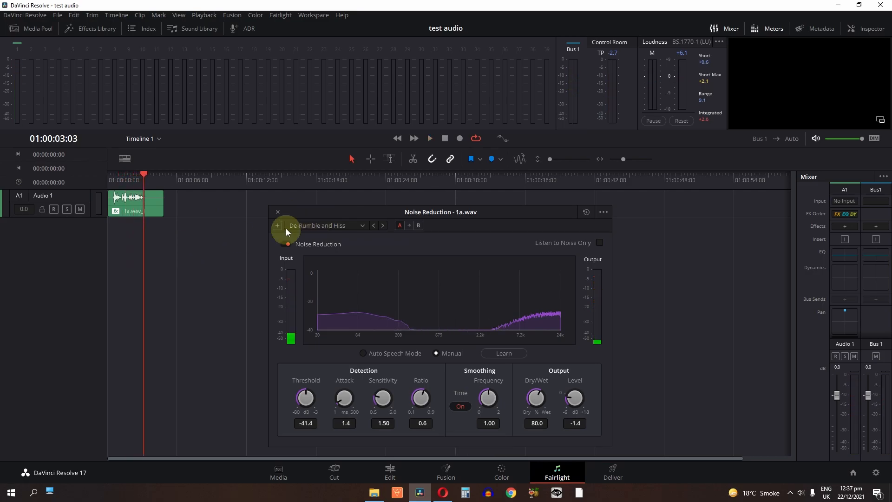
{"action": "left_click", "coordinate": [324, 226]}
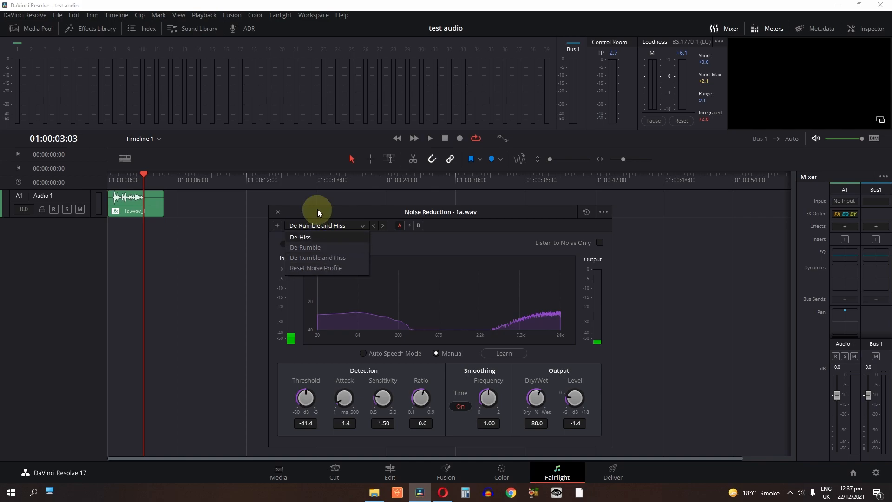
Close the Noise Reduction settings and play the 1a.wav clip with the effect applied.
{"action": "left_click", "coordinate": [278, 212]}
{"action": "left_click", "coordinate": [278, 211]}
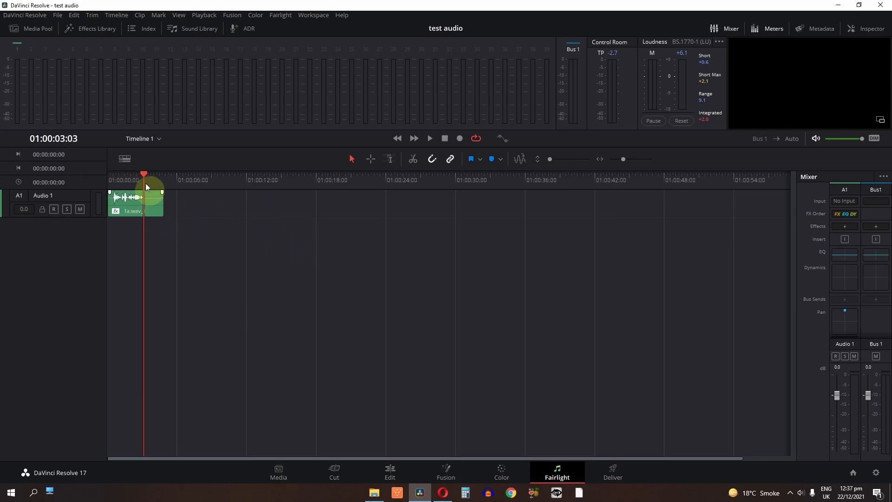
{"action": "key", "text": "space"}
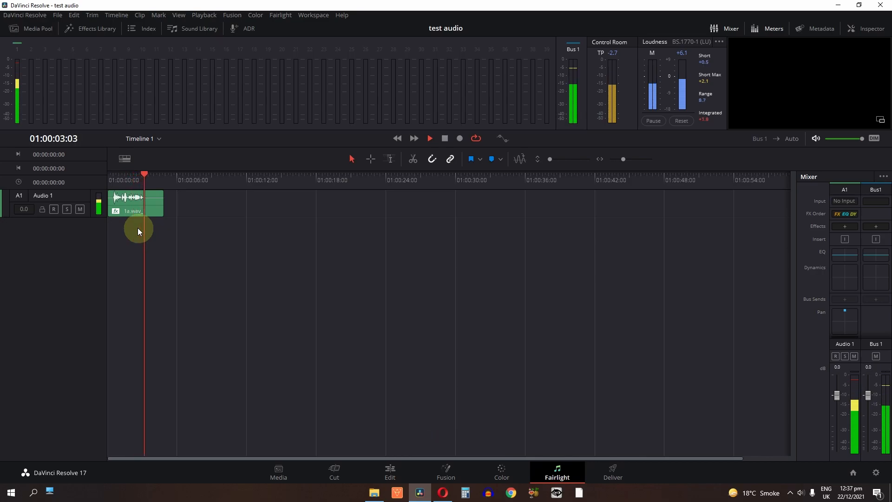
{"action": "key", "text": "space"}
In the Audio 1 equalizer, cut Band 2 to -20.0 dB at 100 Hz and Band 5 to -20.0 dB at 3k0, and audition the clip.
{"action": "left_click", "coordinate": [130, 205]}
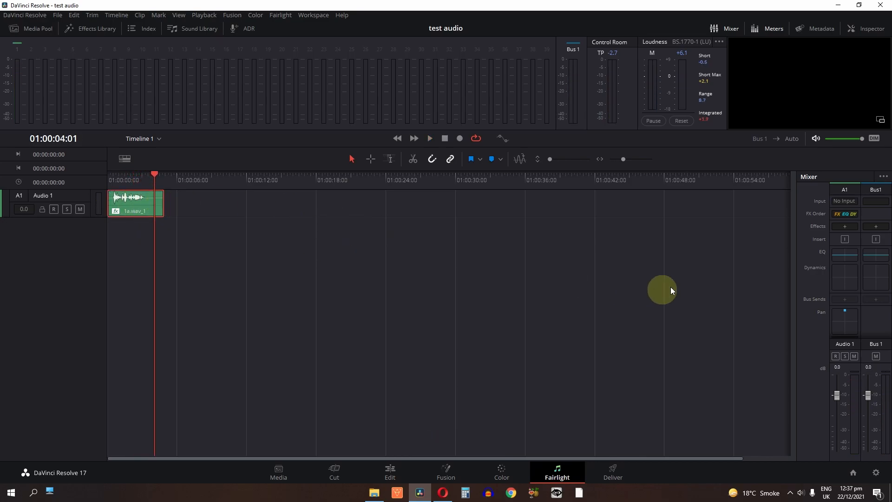
{"action": "double_click", "coordinate": [846, 254]}
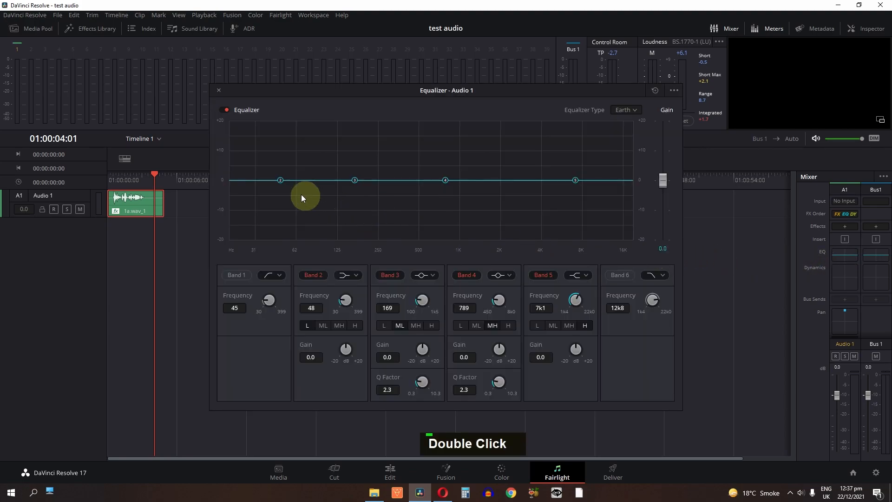
{"action": "left_click_drag", "start_coordinate": [286, 182], "coordinate": [325, 242]}
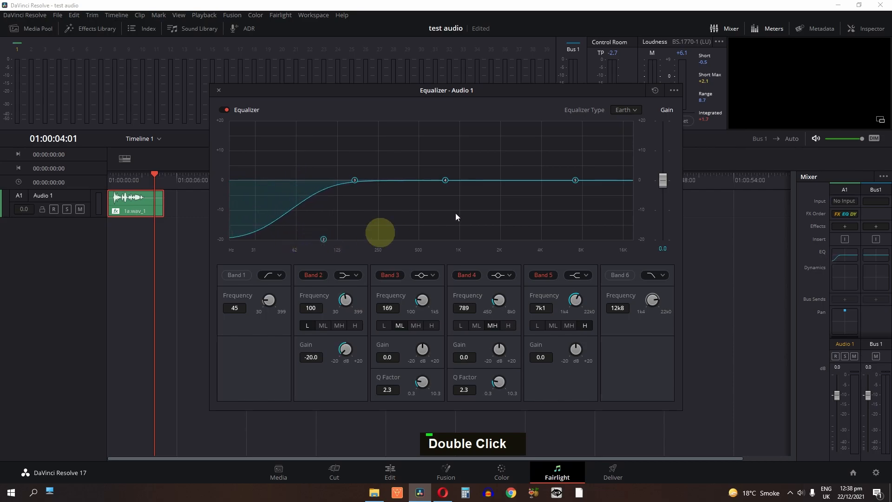
{"action": "left_click_drag", "start_coordinate": [576, 182], "coordinate": [525, 250]}
{"action": "key", "text": "space"}
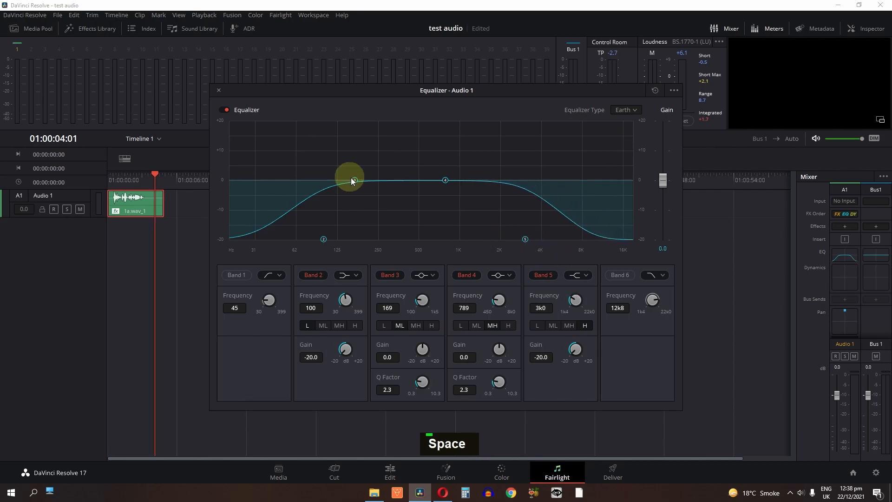
Adjust Band 3 to 331 Hz with -10.5 dB gain and Band 4 to 1k0 with -9.1 dB gain.
{"action": "left_click_drag", "start_coordinate": [355, 180], "coordinate": [363, 144]}
{"action": "left_click_drag", "start_coordinate": [445, 179], "coordinate": [429, 207]}
{"action": "left_click_drag", "start_coordinate": [362, 144], "coordinate": [461, 207]}
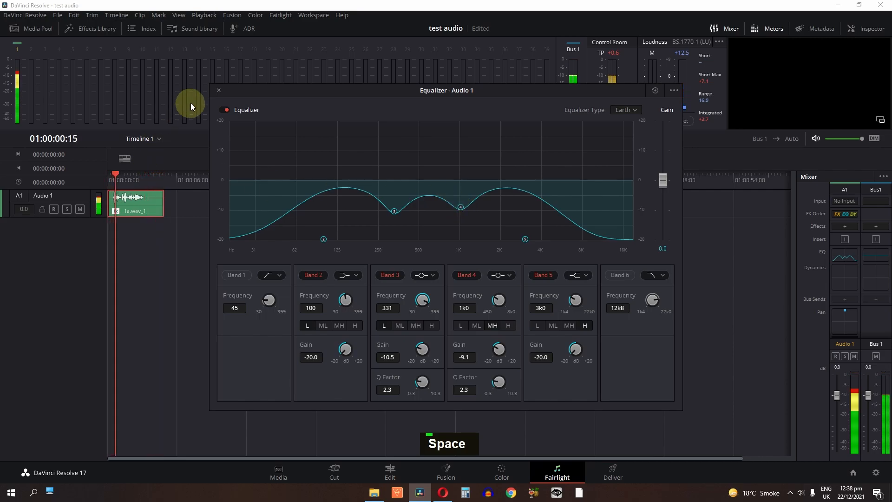
Listen to the equalized Audio 1 clip, close the equalizer and deselect the clip.
{"action": "key", "text": "space"}
{"action": "key", "text": "space"}
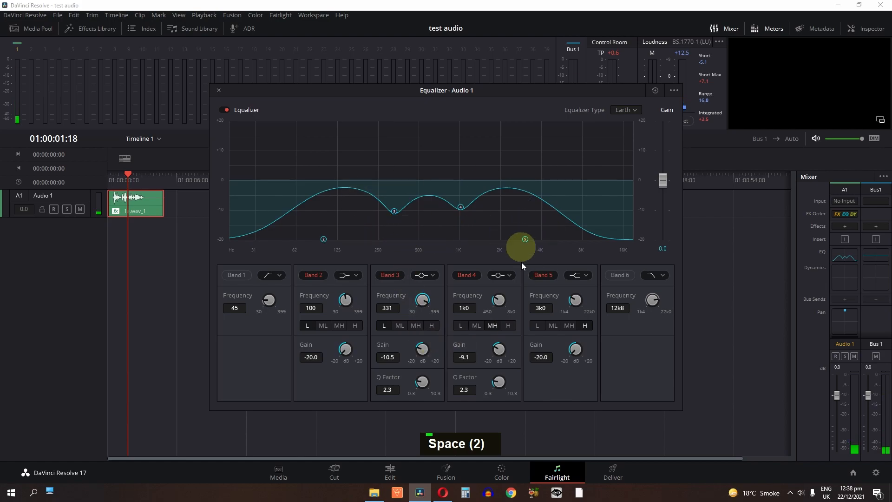
{"action": "left_click", "coordinate": [219, 91]}
{"action": "left_click", "coordinate": [229, 294]}
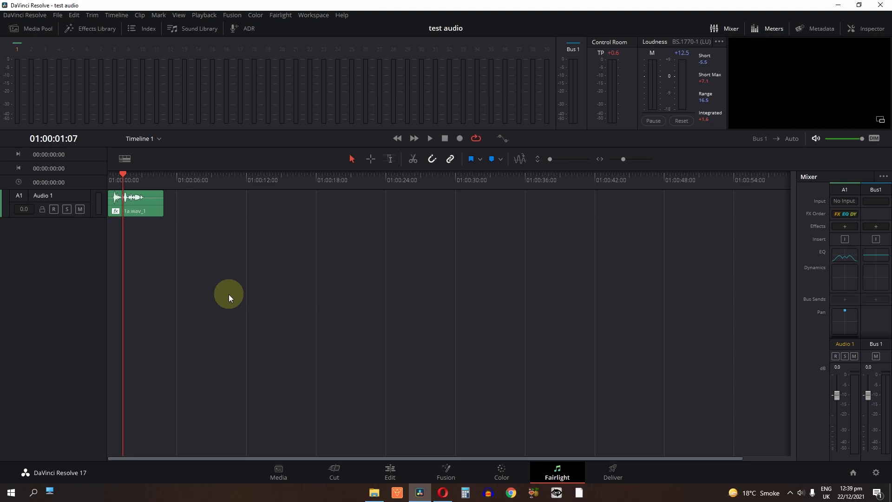